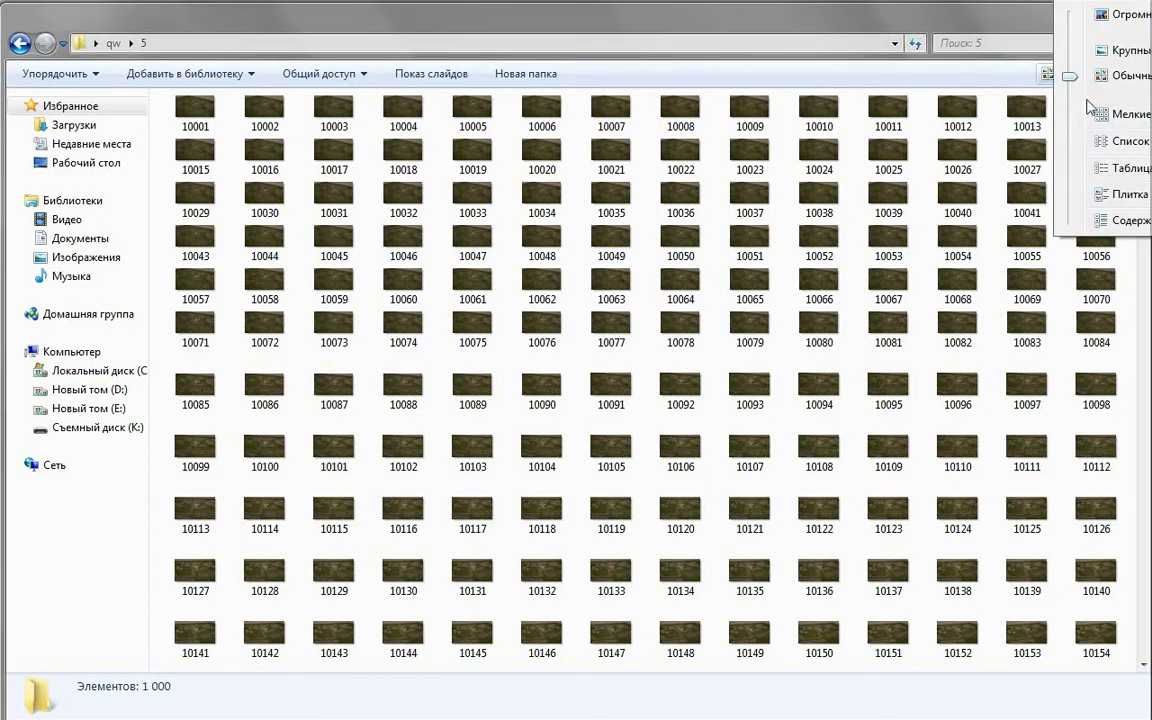
# - Show the image files of folder 5 as a list and minimise the folder window
pyautogui.click(1127, 116)
pyautogui.click(1069, 77)
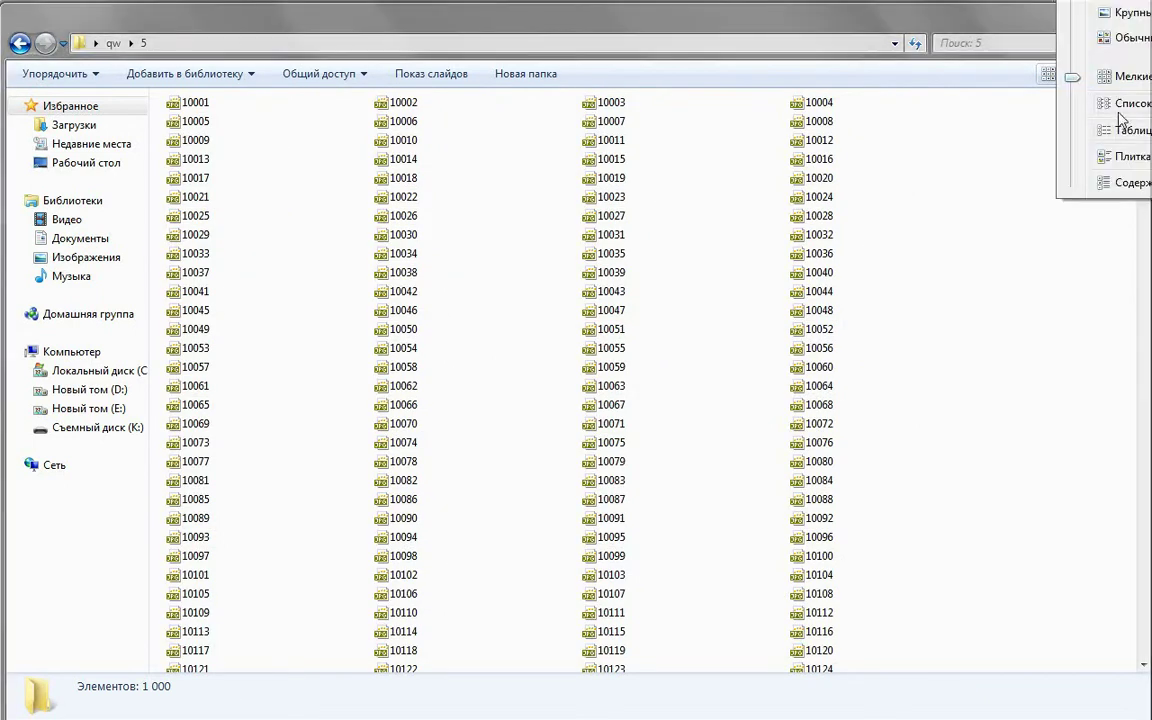
pyautogui.click(1125, 106)
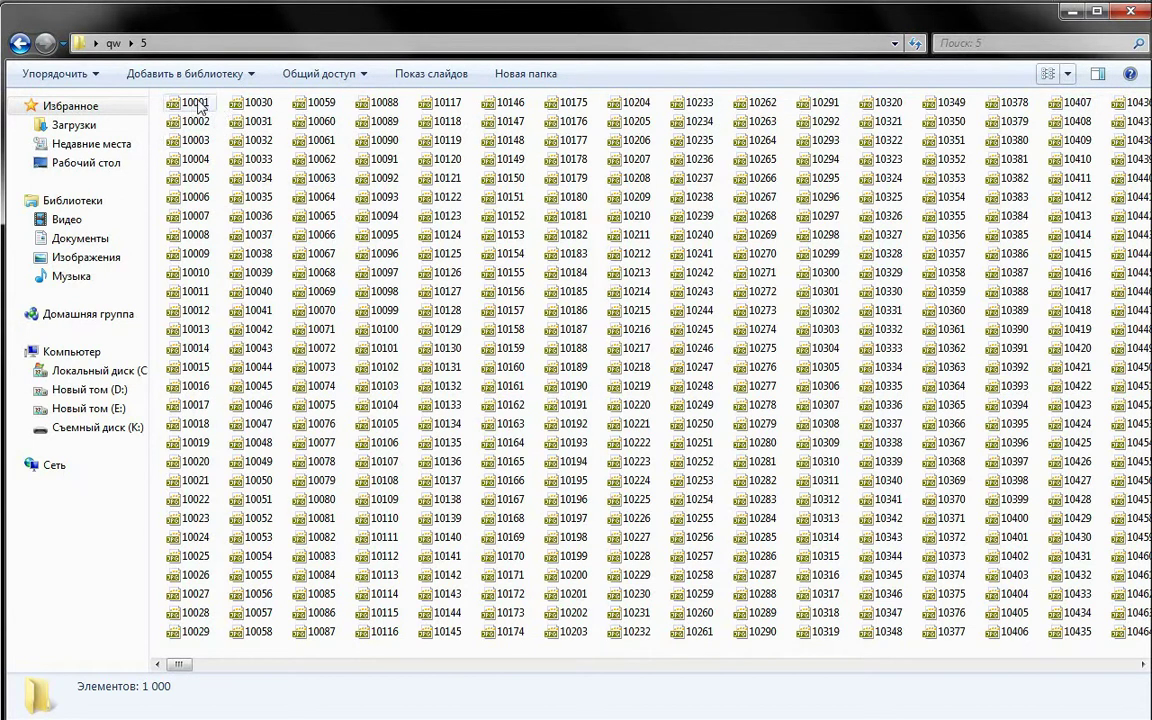
pyautogui.click(1066, 12)
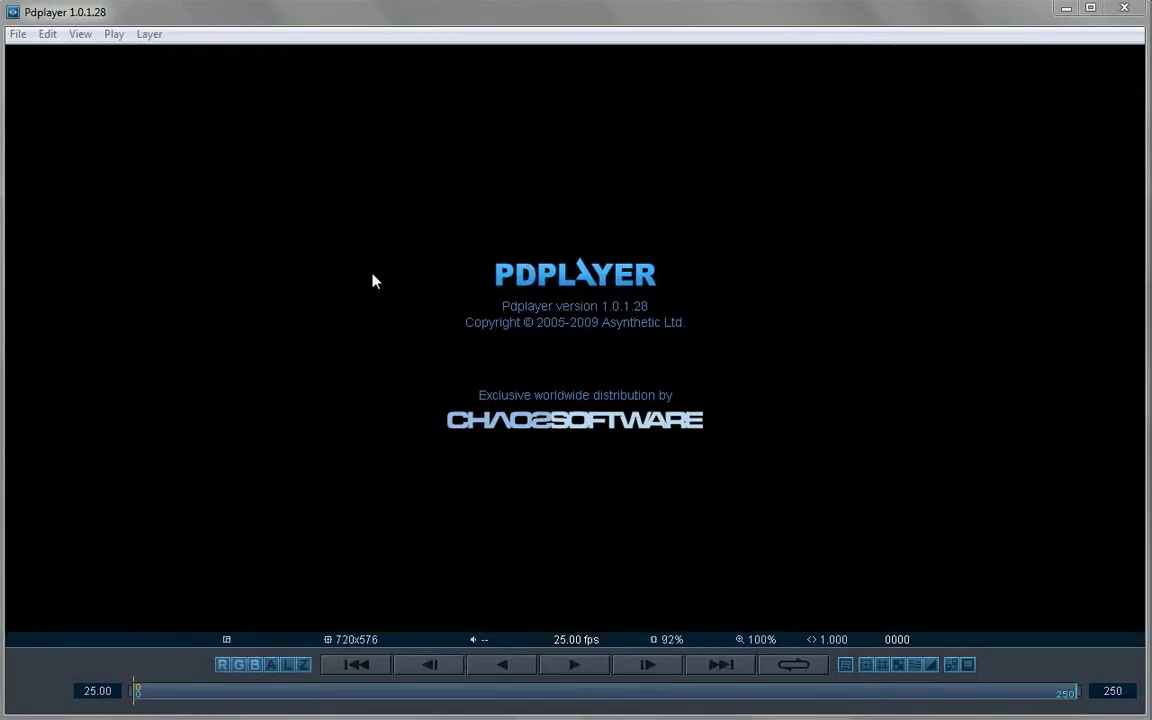
# - Add the image sequence starting at 10001.jpg from the desktop folder qw\5 as a layer in Pdplayer and play it
pyautogui.doubleClick(605, 285)
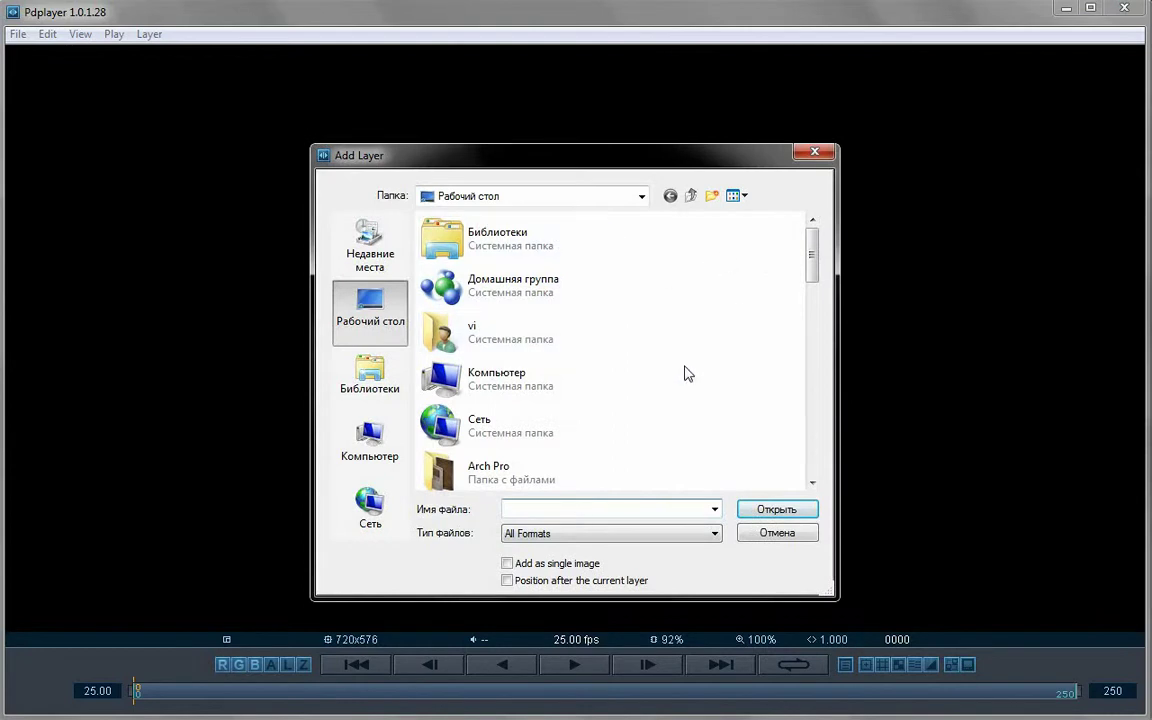
pyautogui.moveTo(809, 265); pyautogui.dragTo(816, 308)
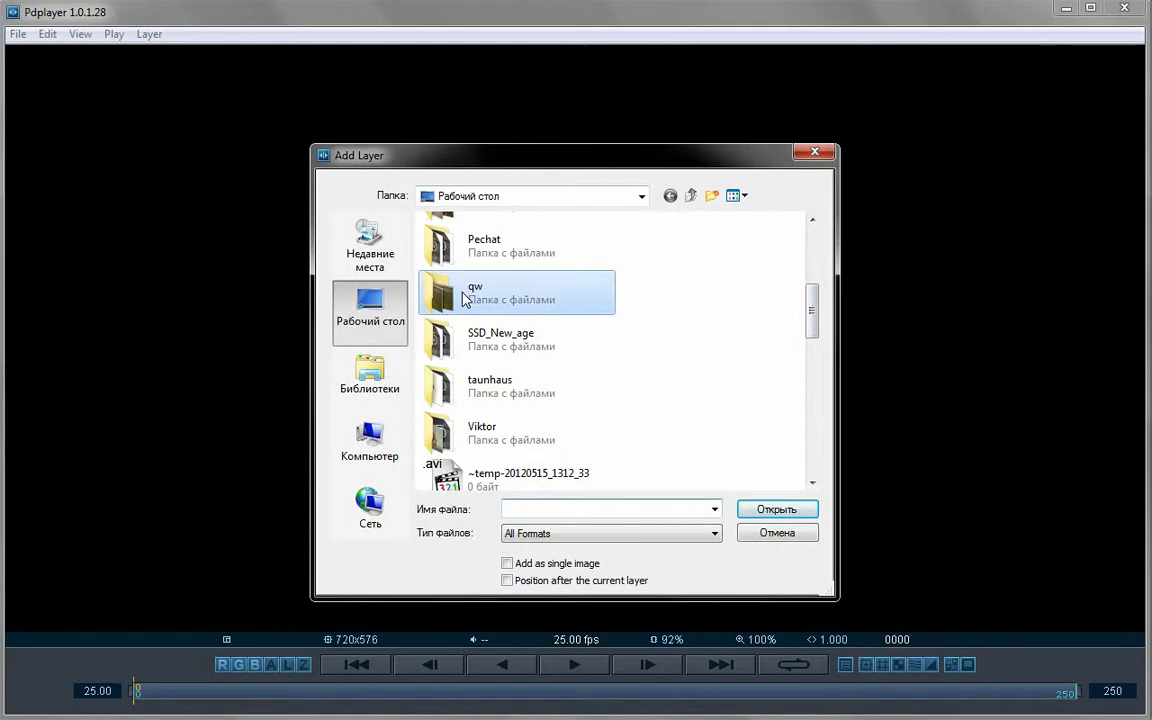
pyautogui.doubleClick(465, 295)
pyautogui.doubleClick(455, 408)
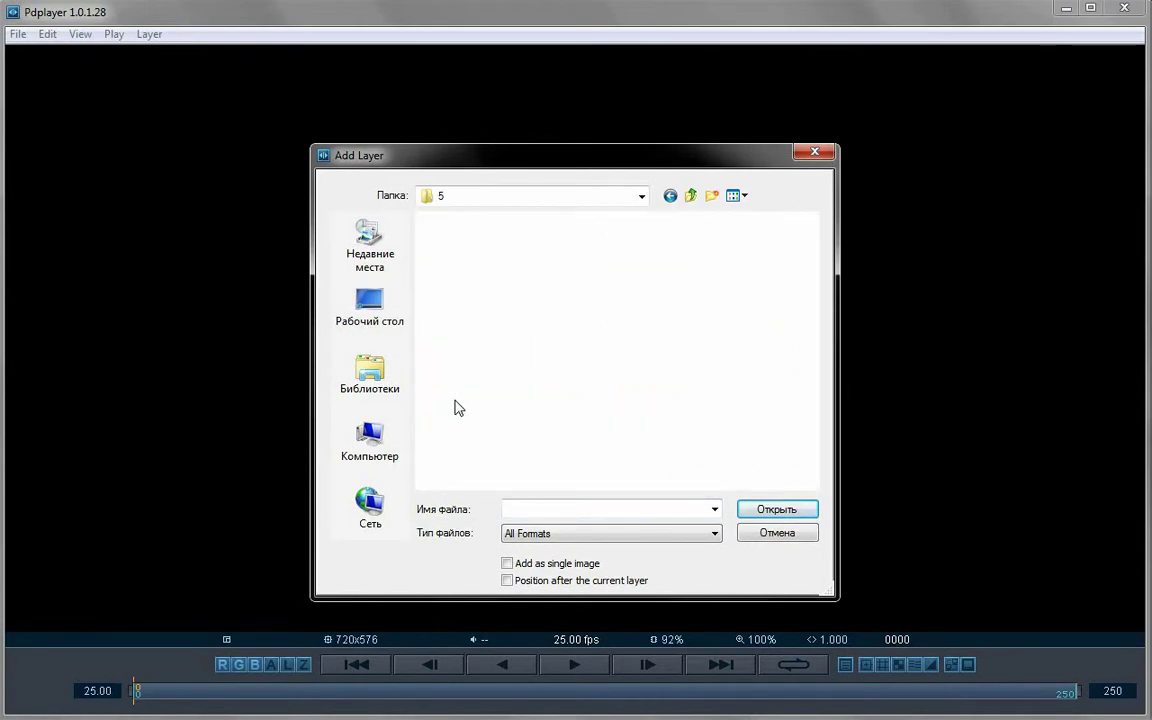
pyautogui.doubleClick(462, 282)
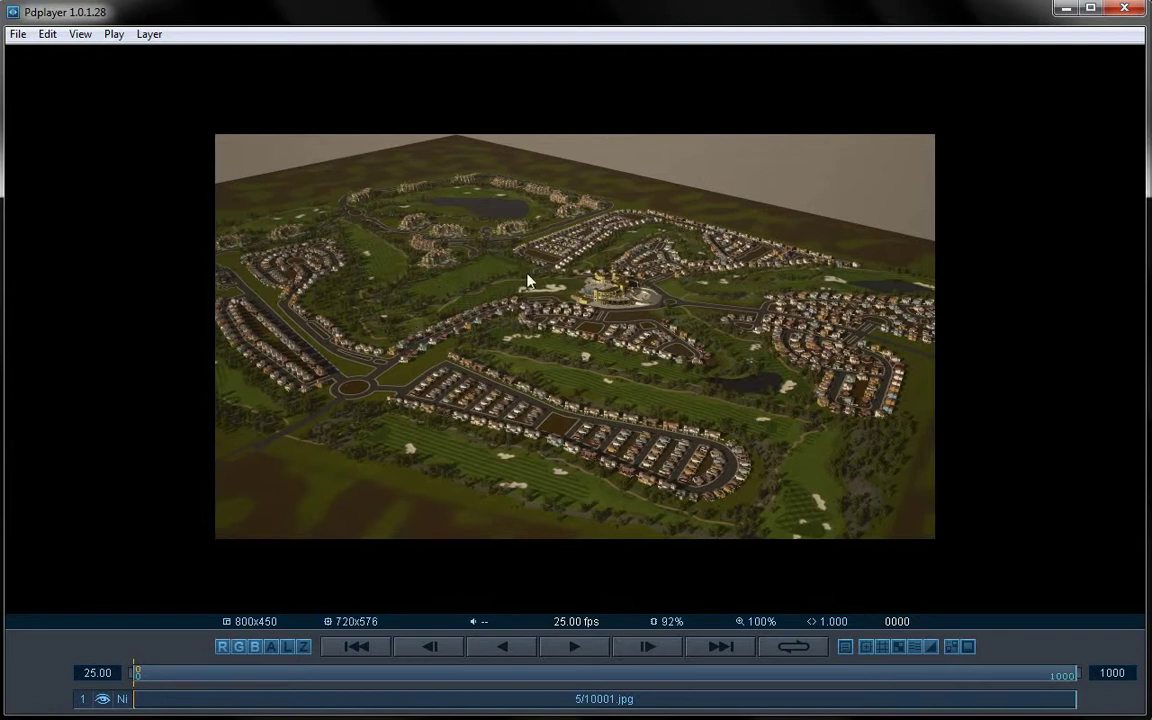
pyautogui.click(572, 650)
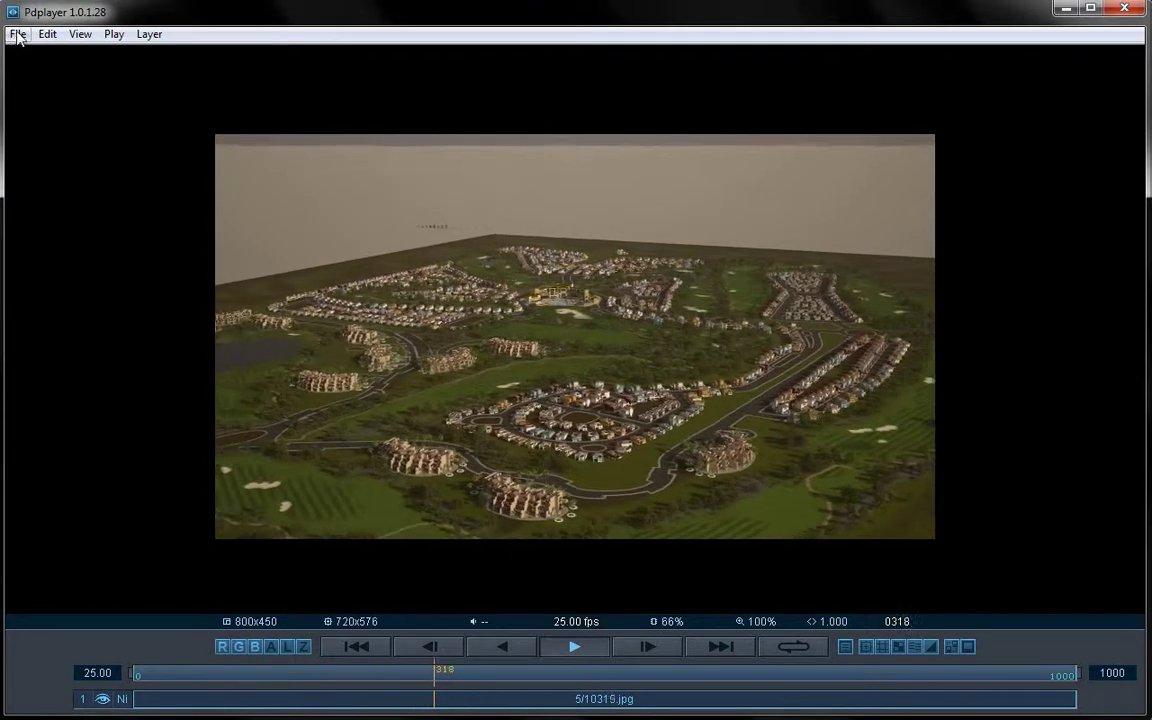
# - Set up saving the layer to the desktop as a Quicktime Movie named x
pyautogui.click(17, 36)
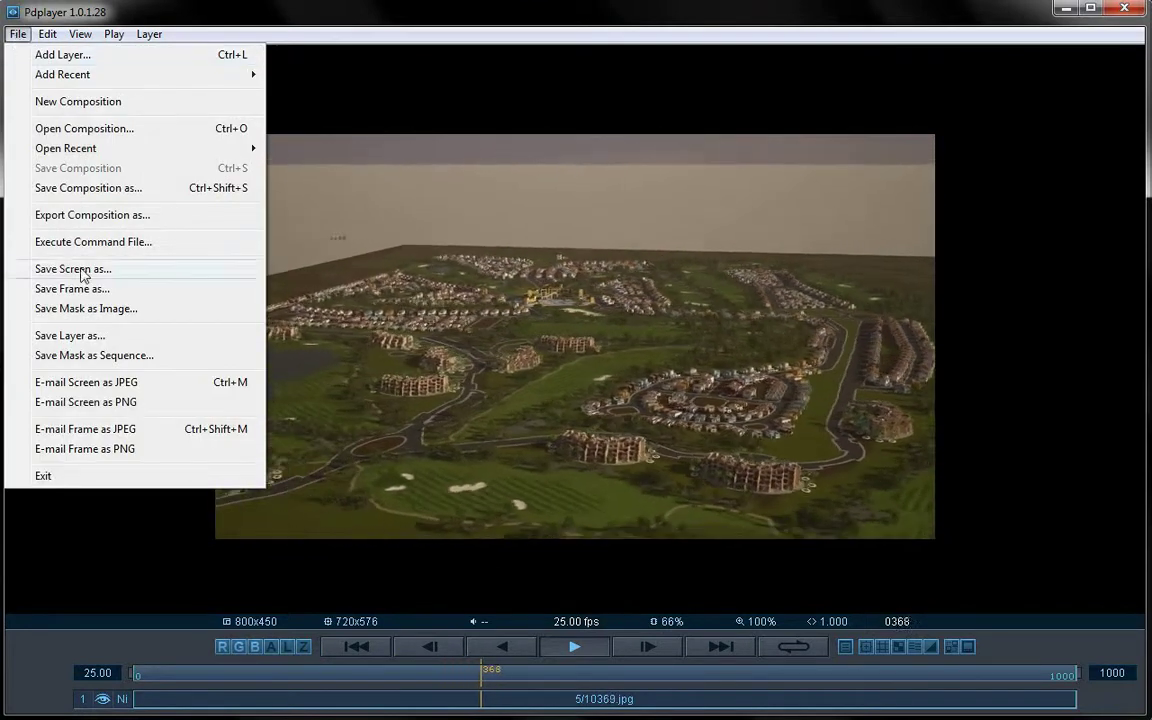
pyautogui.click(85, 338)
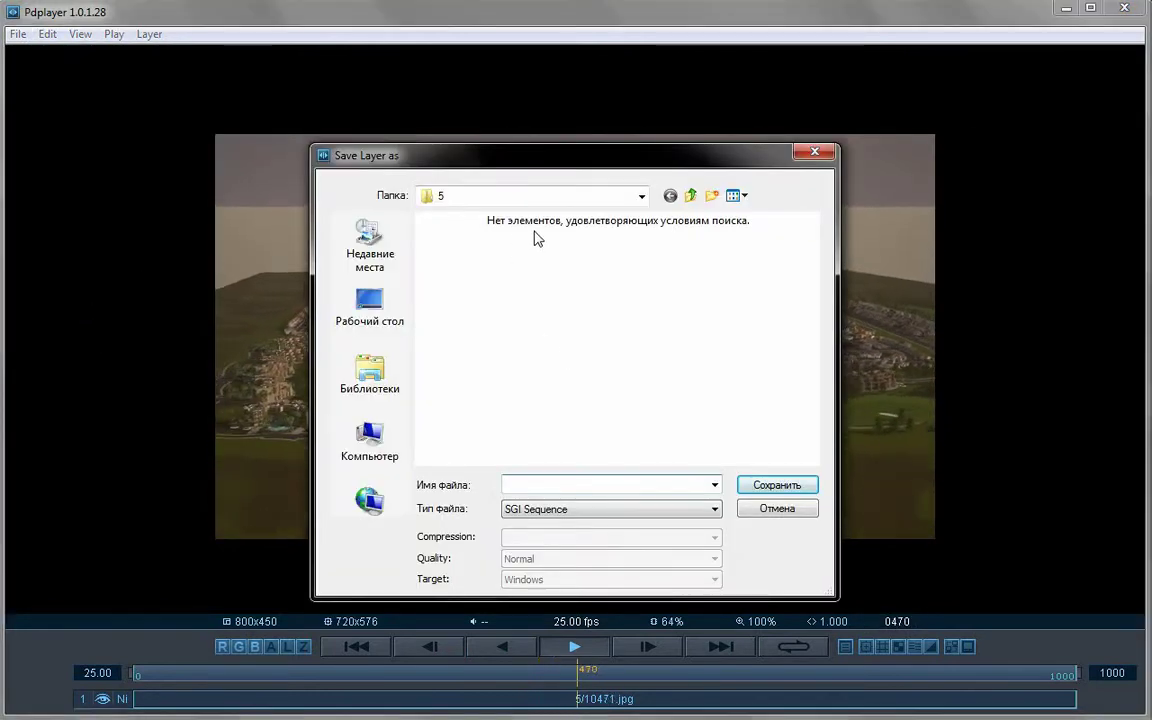
pyautogui.click(370, 315)
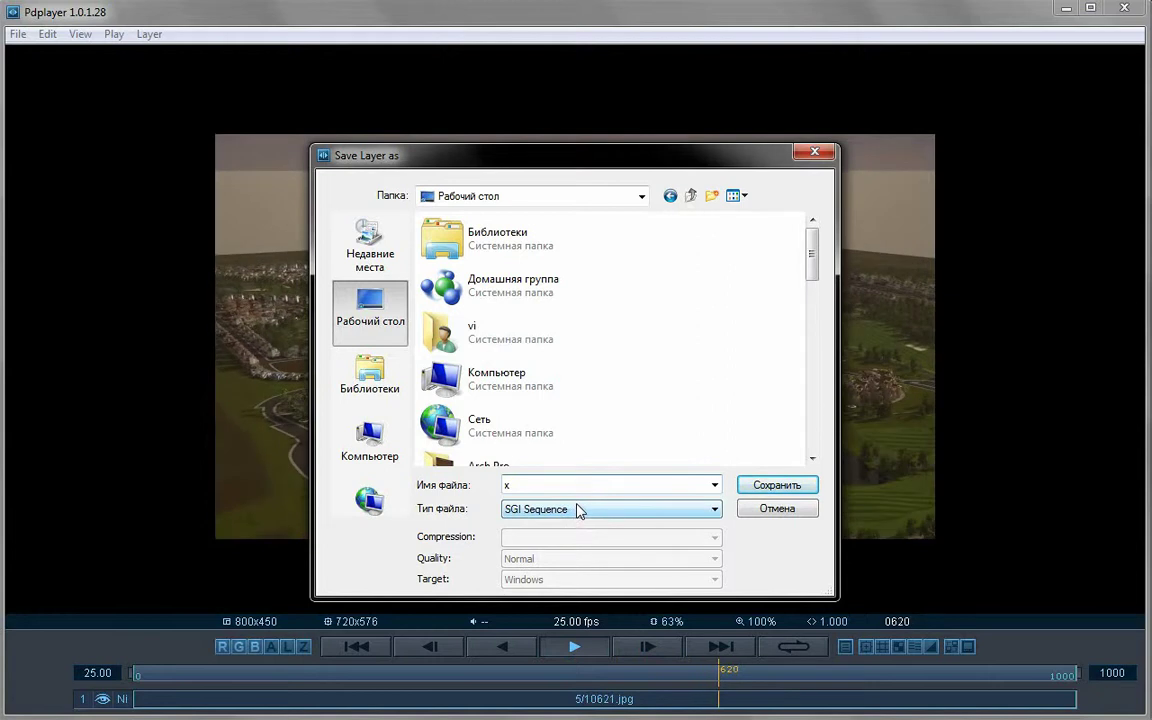
pyautogui.click(578, 510)
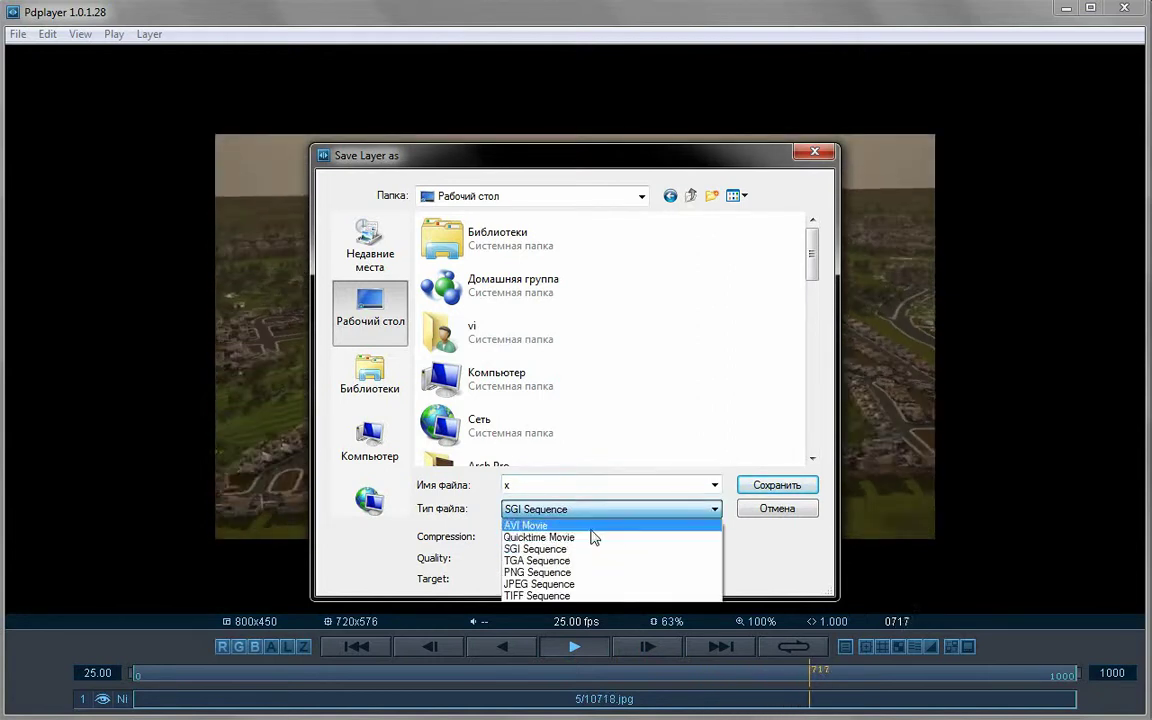
pyautogui.click(597, 540)
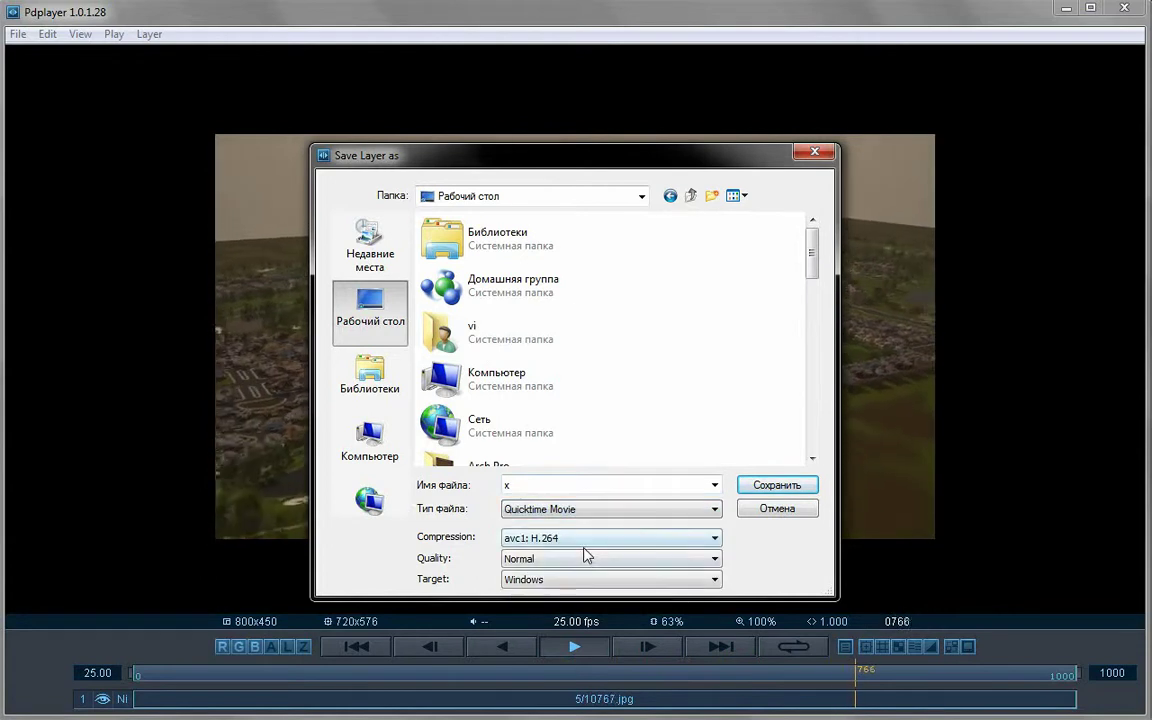
# - Save the movie with avc1: H.264 compression, High quality and Windows as the target
pyautogui.click(590, 540)
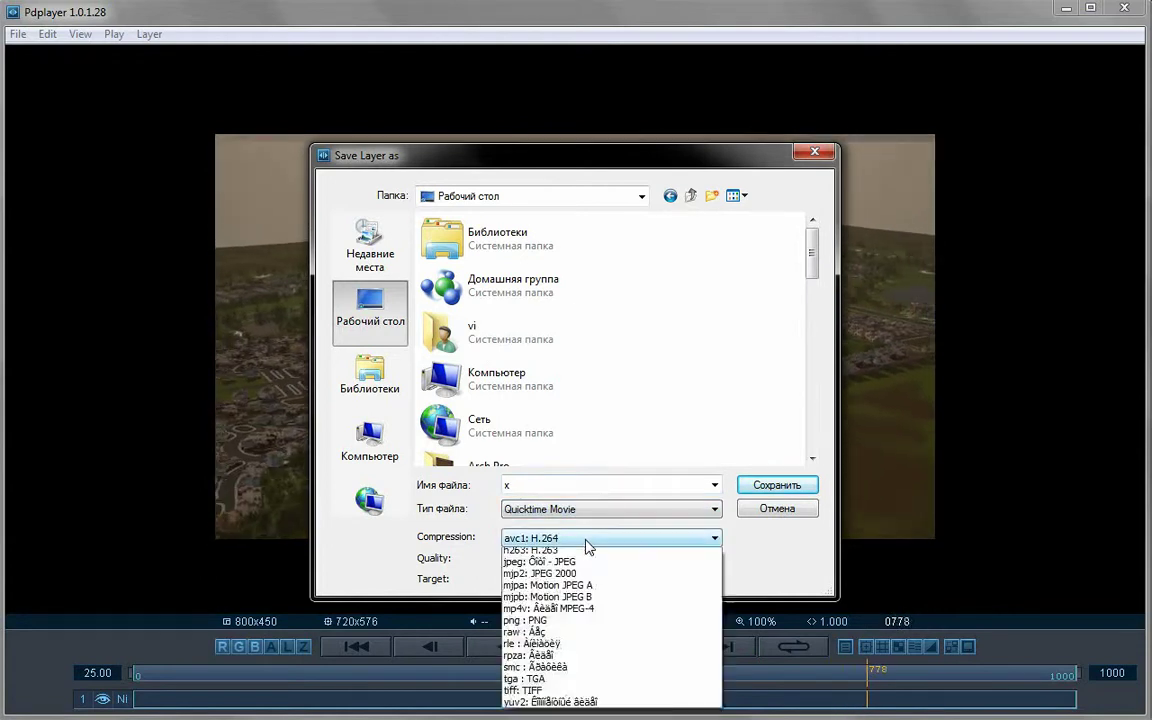
pyautogui.click(800, 549)
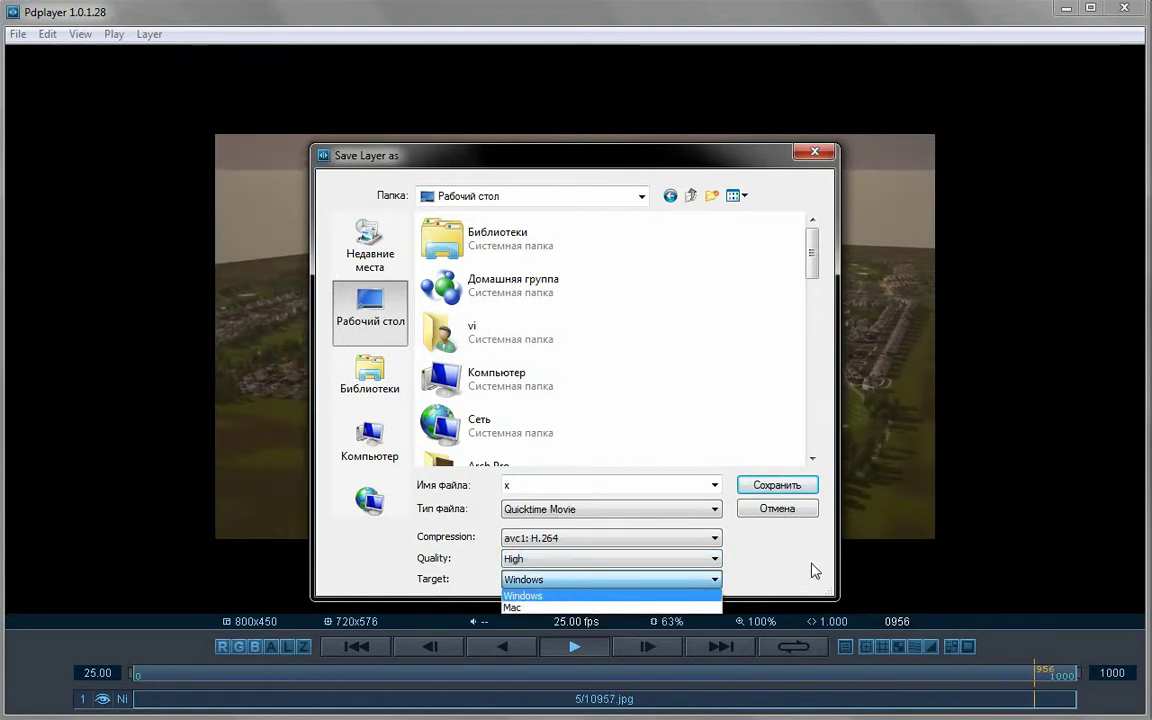
pyautogui.click(782, 485)
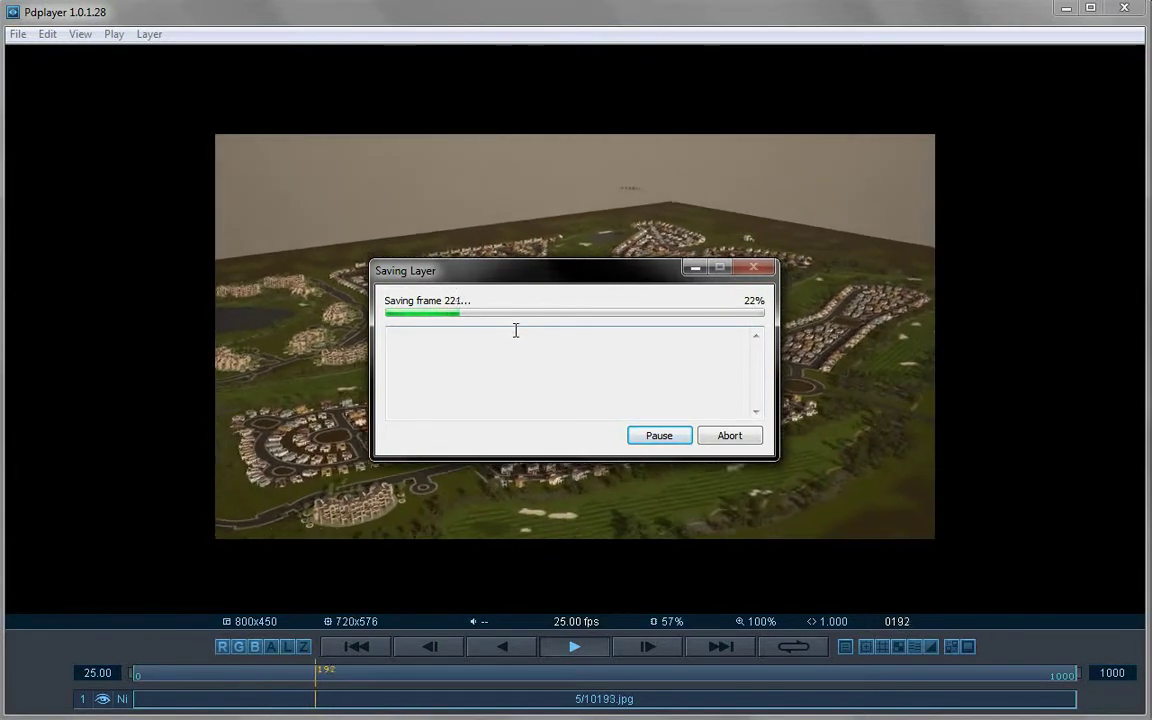
pyautogui.moveTo(531, 281); pyautogui.dragTo(441, 243)
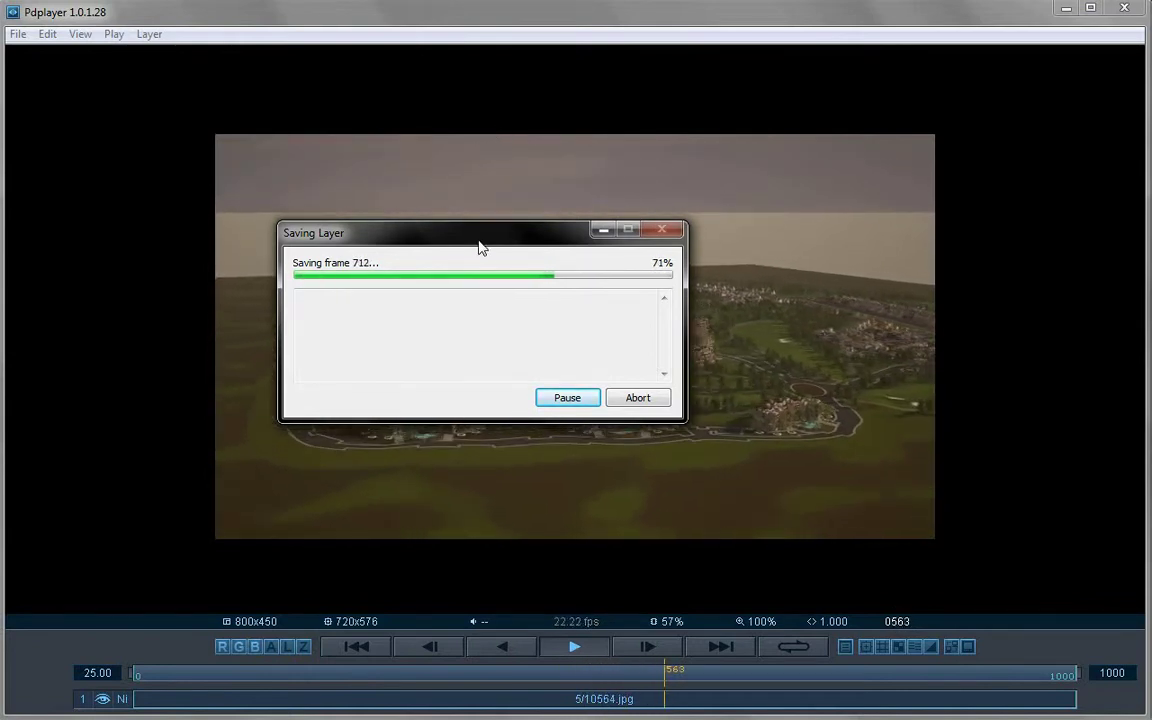
pyautogui.moveTo(463, 242); pyautogui.dragTo(280, 369)
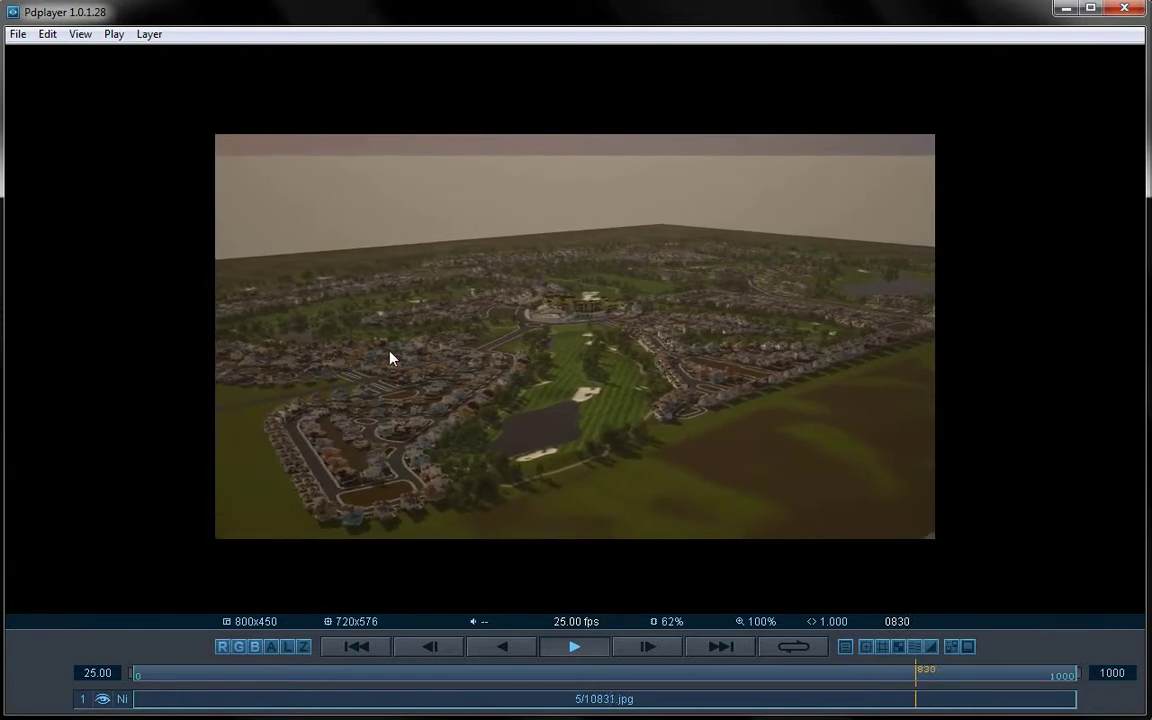
# - Play the exported x.mov from the desktop in Media Player Classic - Home Cinema and close the player
pyautogui.rightClick(166, 428)
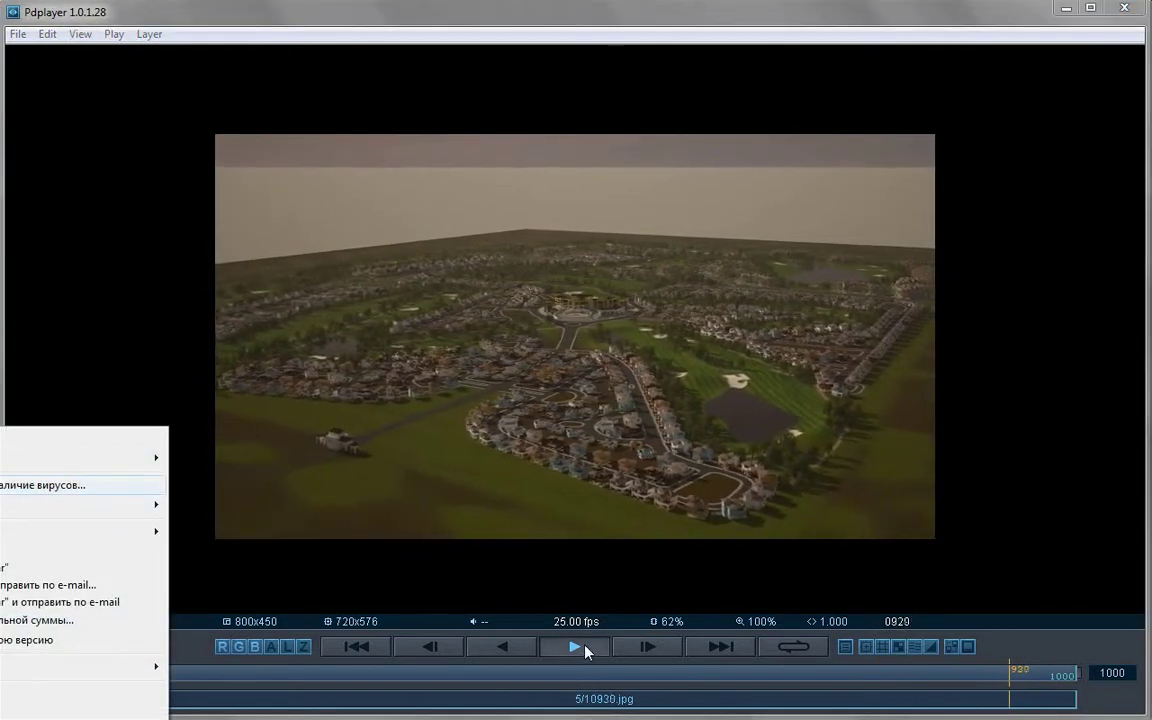
pyautogui.click(868, 263)
pyautogui.click(1066, 9)
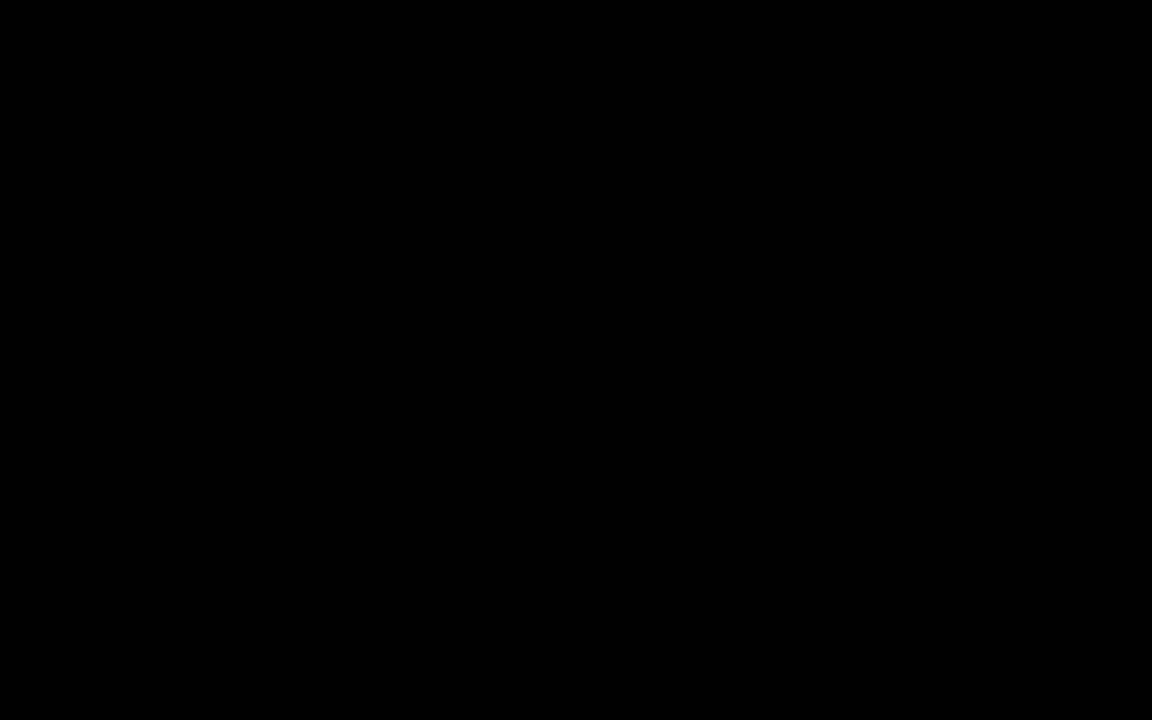
pyautogui.hotkey('shift', 'F10')
pyautogui.moveTo(176, 522)
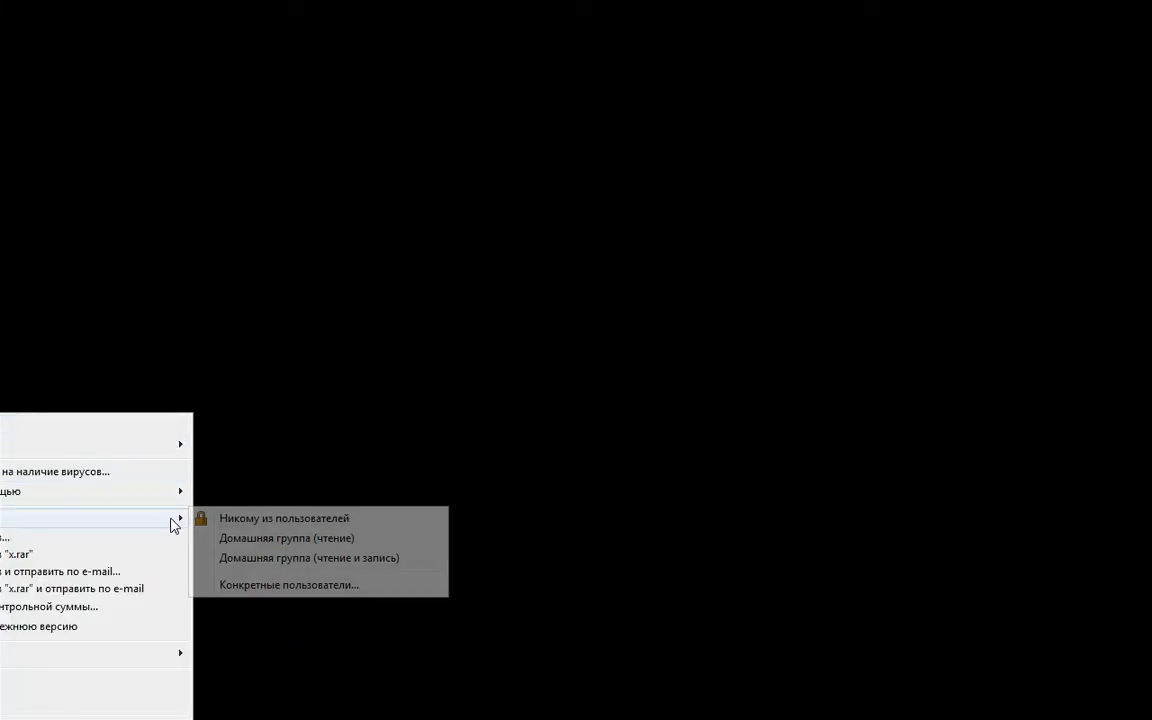
pyautogui.moveTo(136, 492)
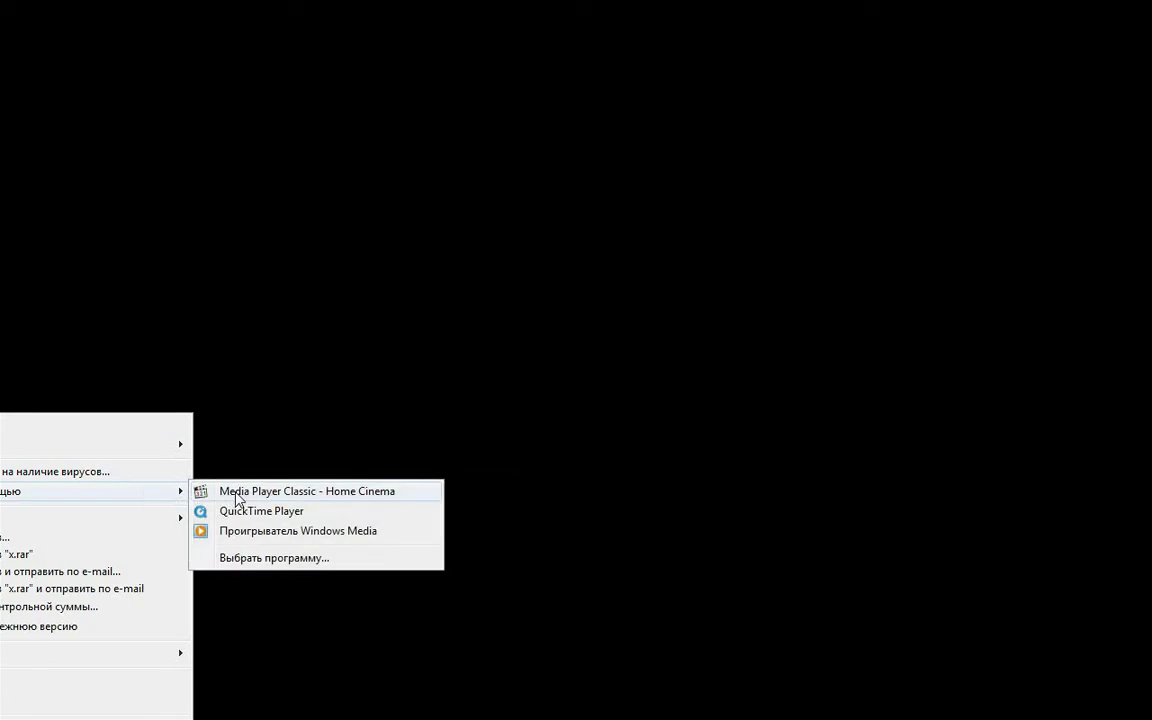
pyautogui.click(232, 490)
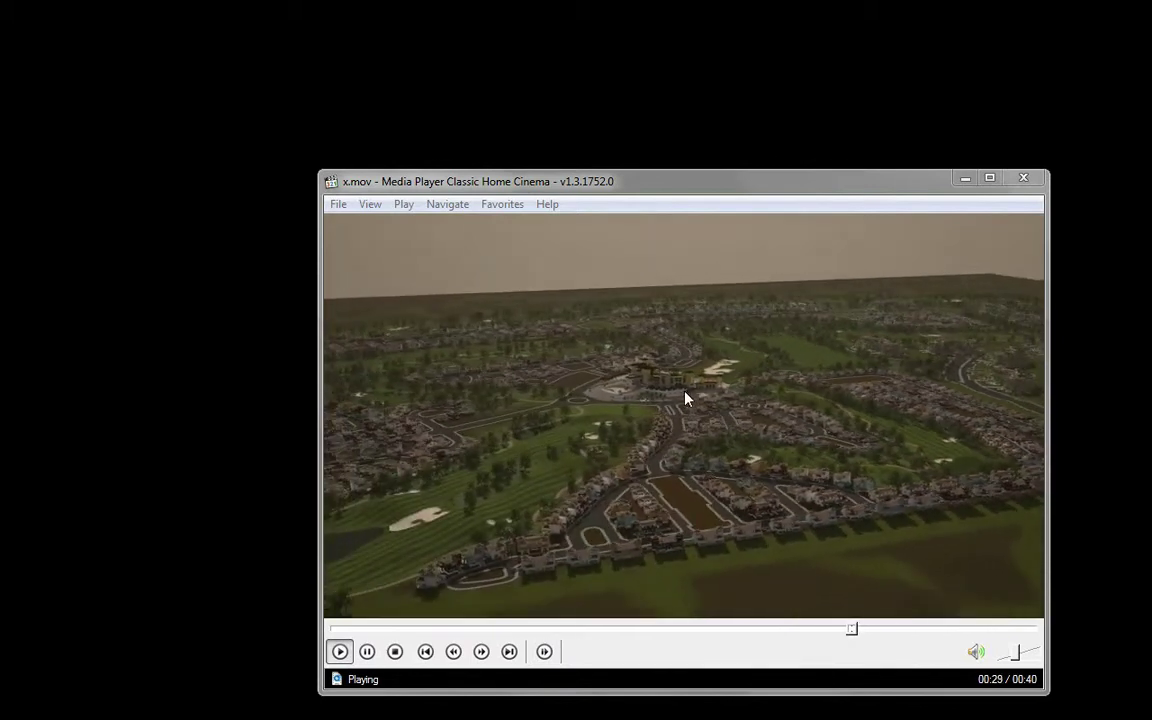
pyautogui.click(734, 343)
pyautogui.click(1024, 181)
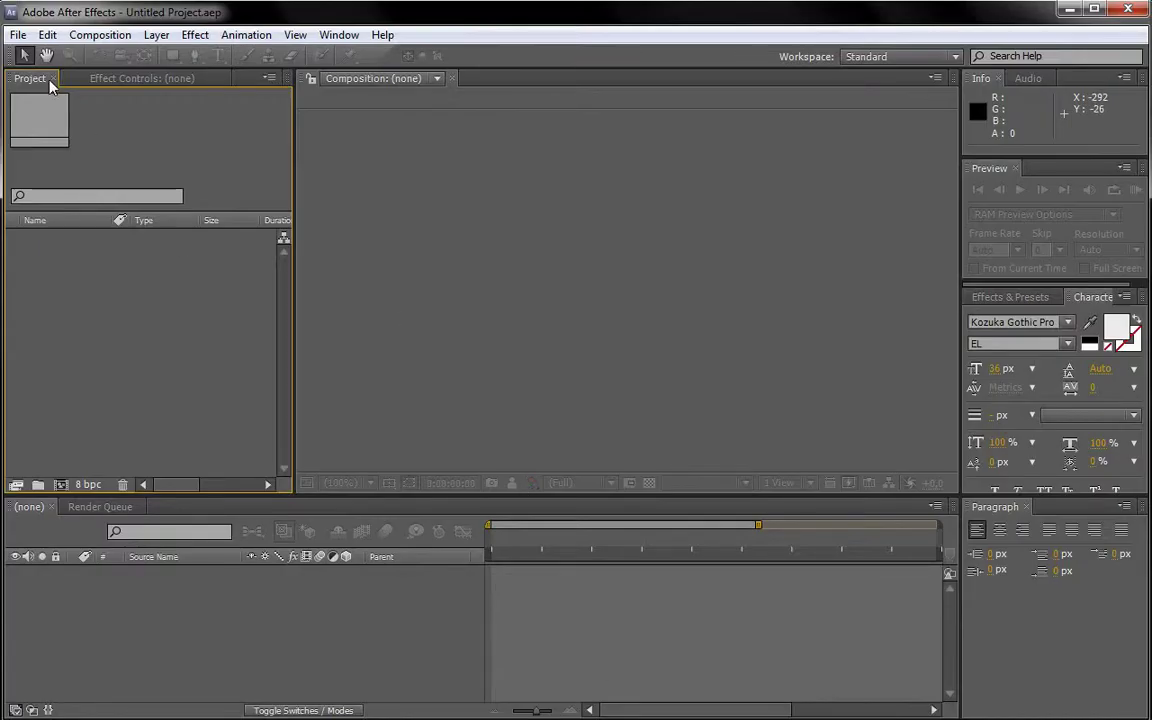
pyautogui.rightClick(88, 277)
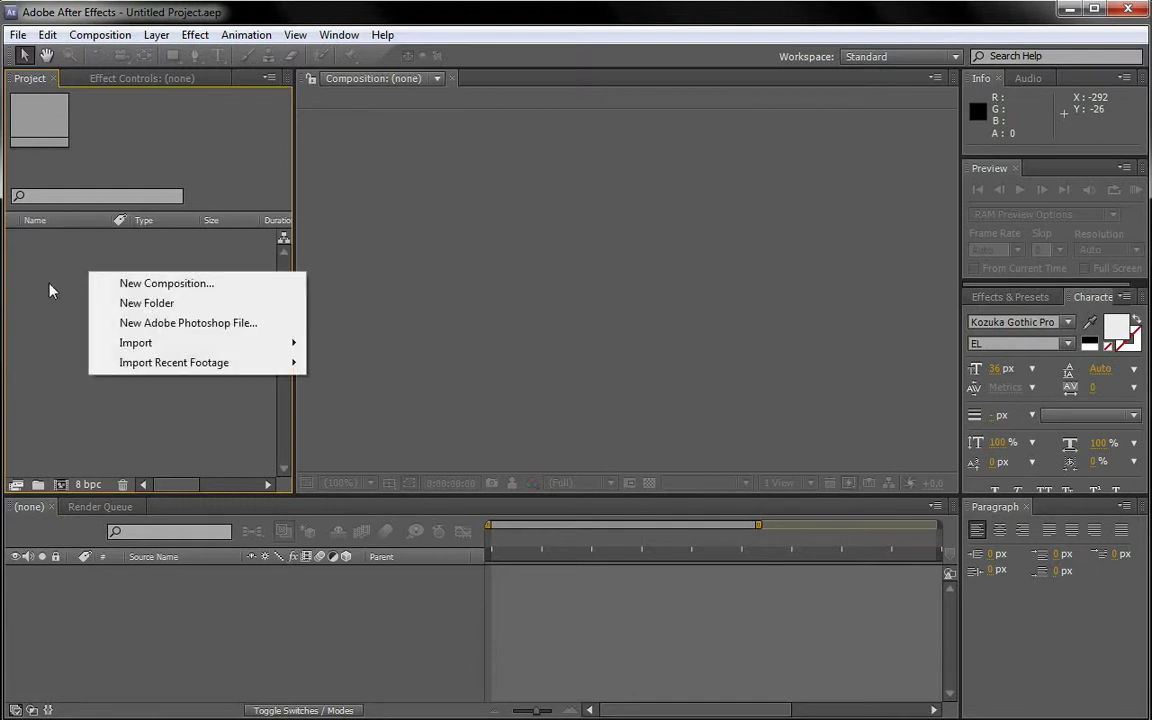
pyautogui.moveTo(282, 350)
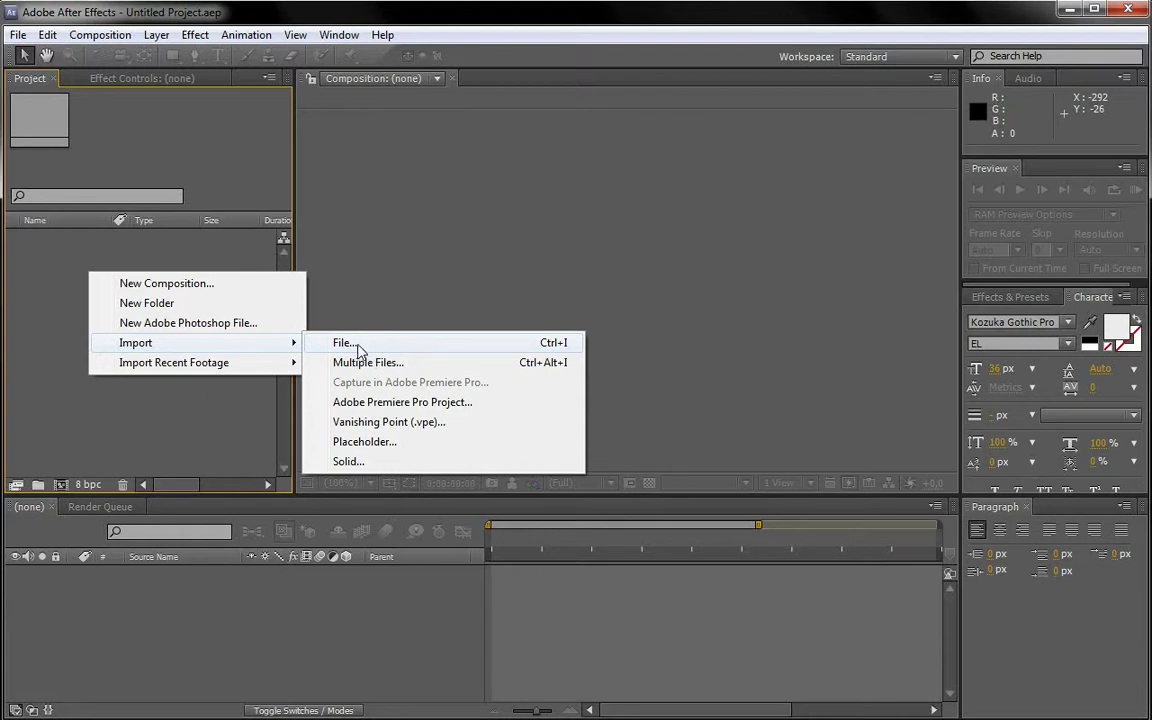
pyautogui.click(360, 344)
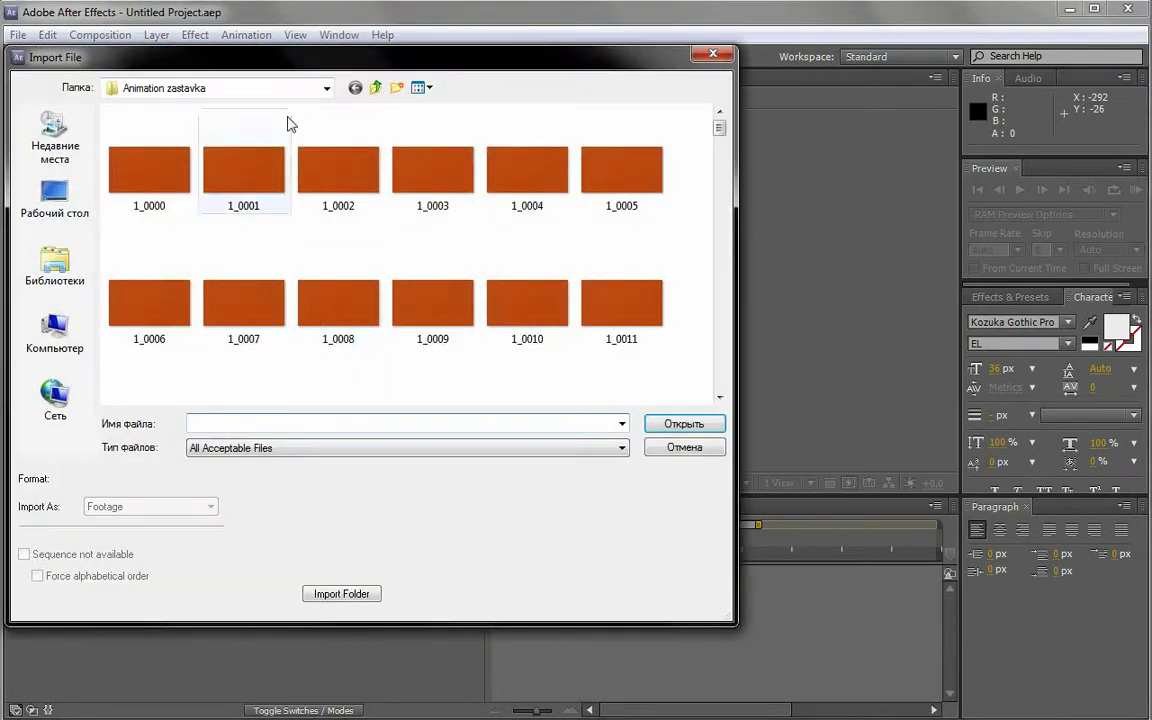
pyautogui.moveTo(290, 64); pyautogui.dragTo(560, 80)
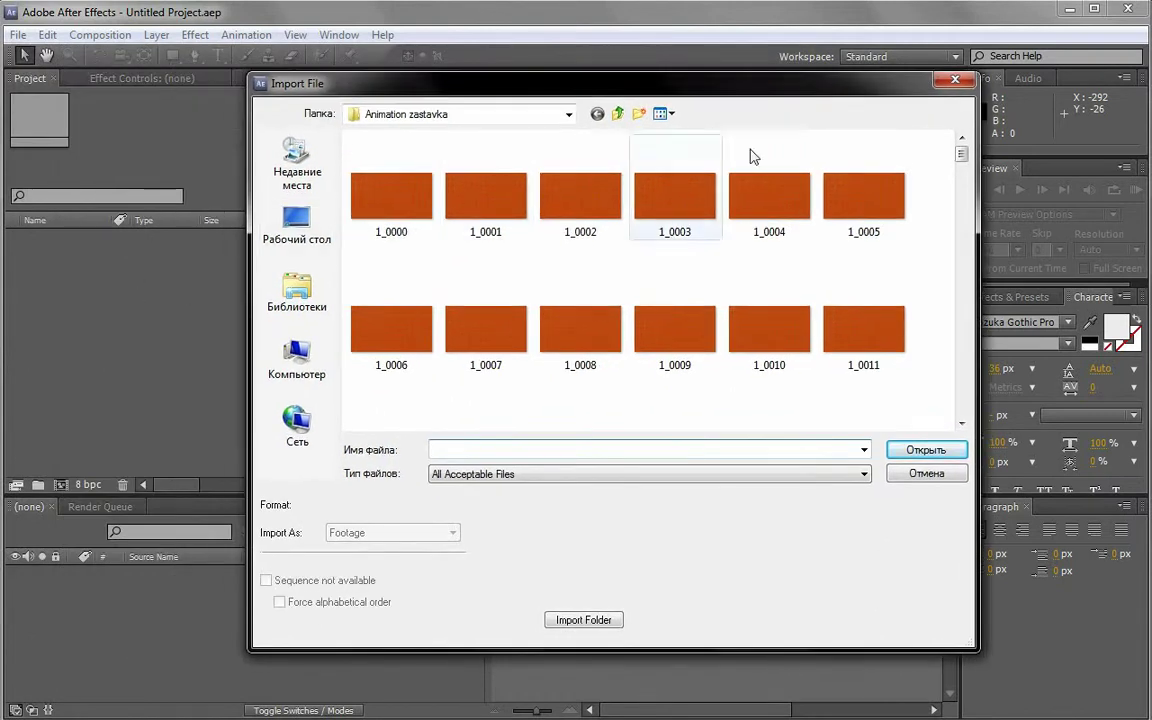
pyautogui.click(974, 74)
# - Import the JPEG sequence starting at 10001 from the desktop folder qw\5 into the After Effects project
pyautogui.rightClick(166, 291)
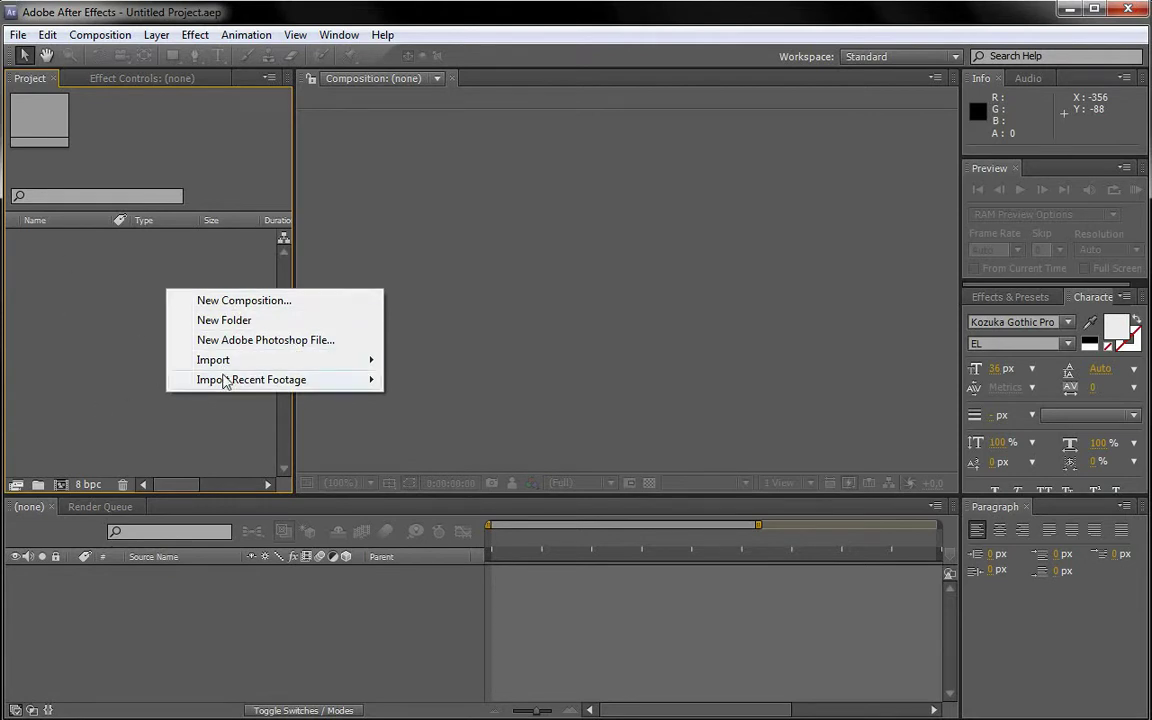
pyautogui.moveTo(355, 360)
pyautogui.click(434, 364)
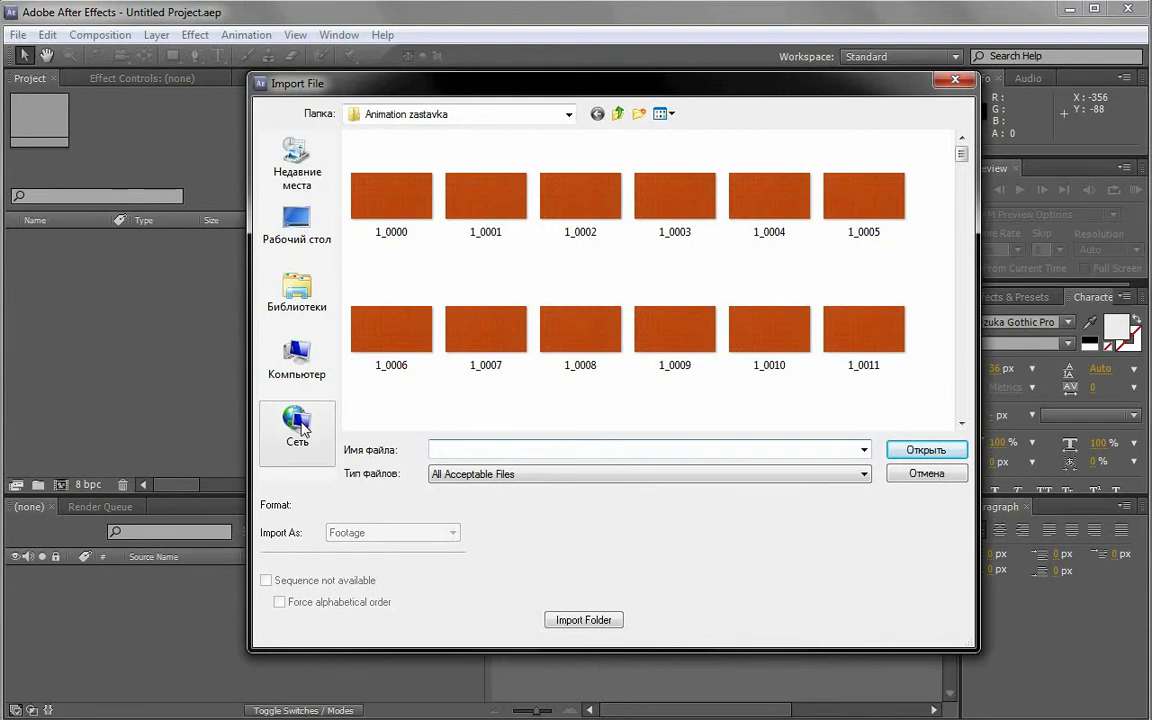
pyautogui.click(296, 355)
pyautogui.click(296, 222)
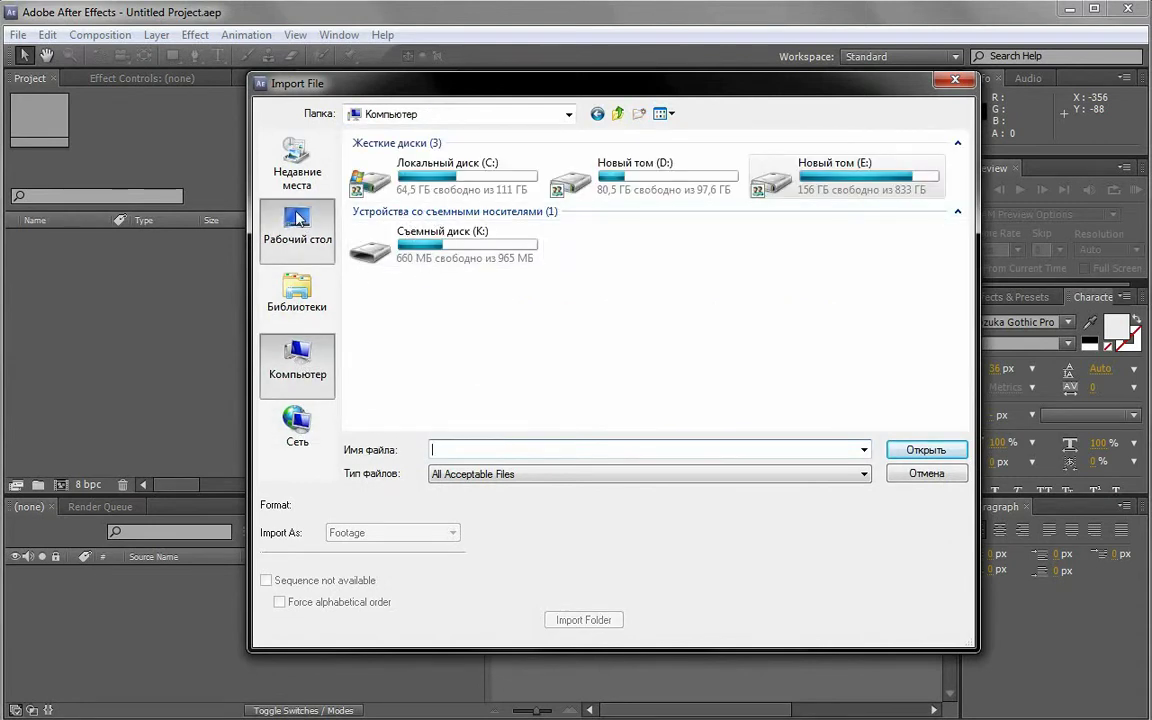
pyautogui.doubleClick(585, 250)
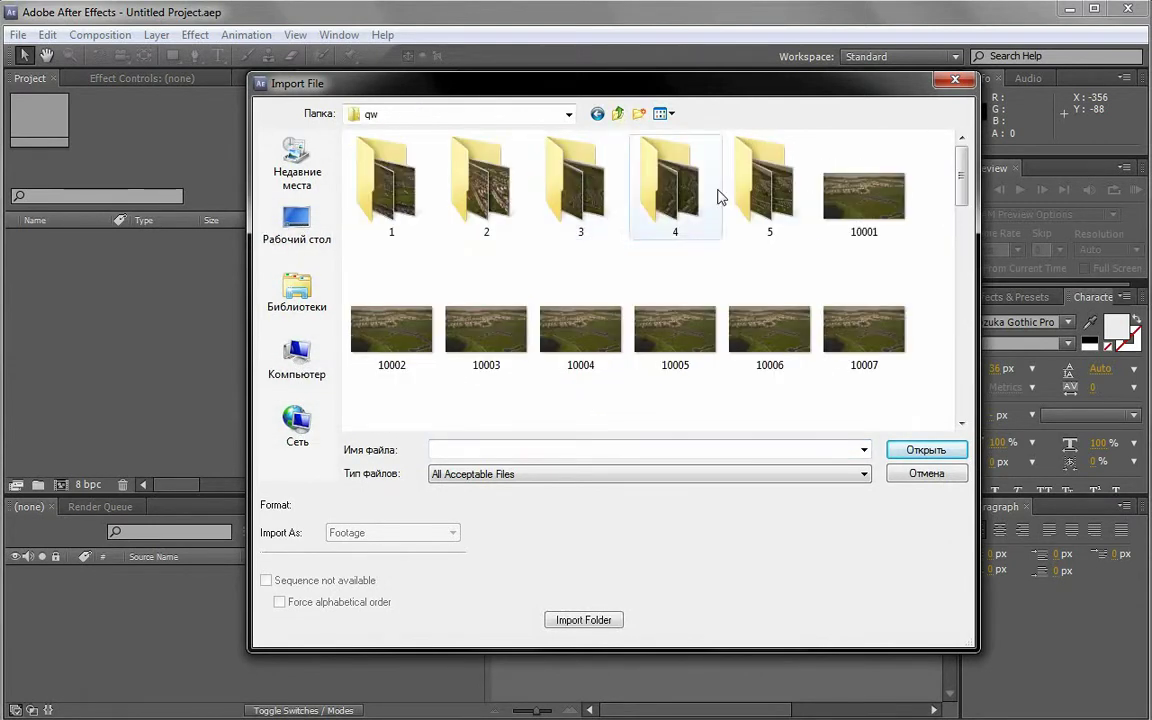
pyautogui.doubleClick(765, 180)
pyautogui.click(380, 208)
pyautogui.doubleClick(380, 208)
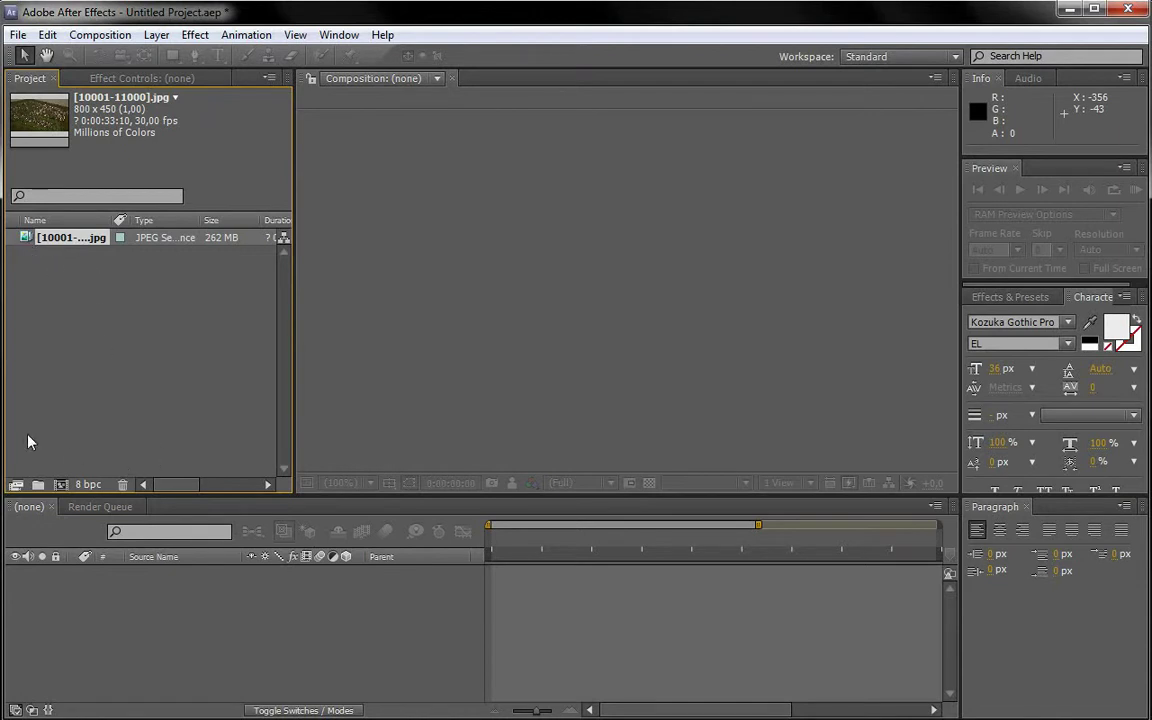
# - Create a composition from the imported JPEG sequence in the timeline and preview its playback
pyautogui.moveTo(68, 238); pyautogui.dragTo(140, 618)
pyautogui.moveTo(140, 618); pyautogui.dragTo(145, 617)
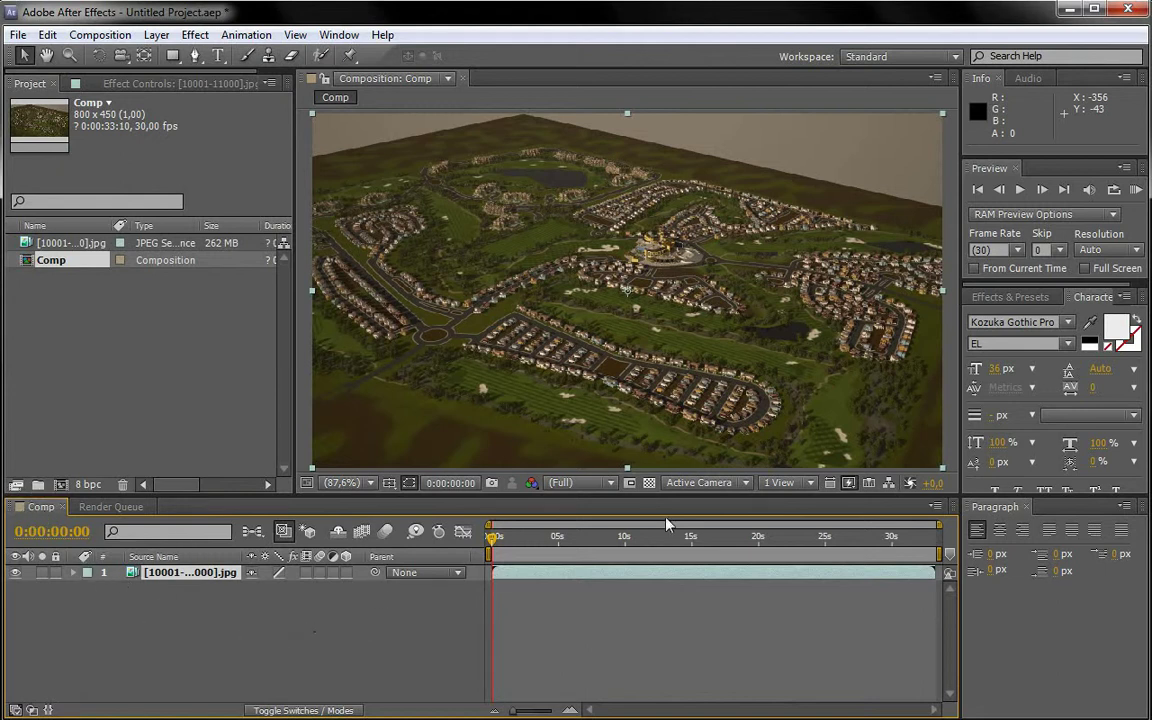
pyautogui.click(1021, 190)
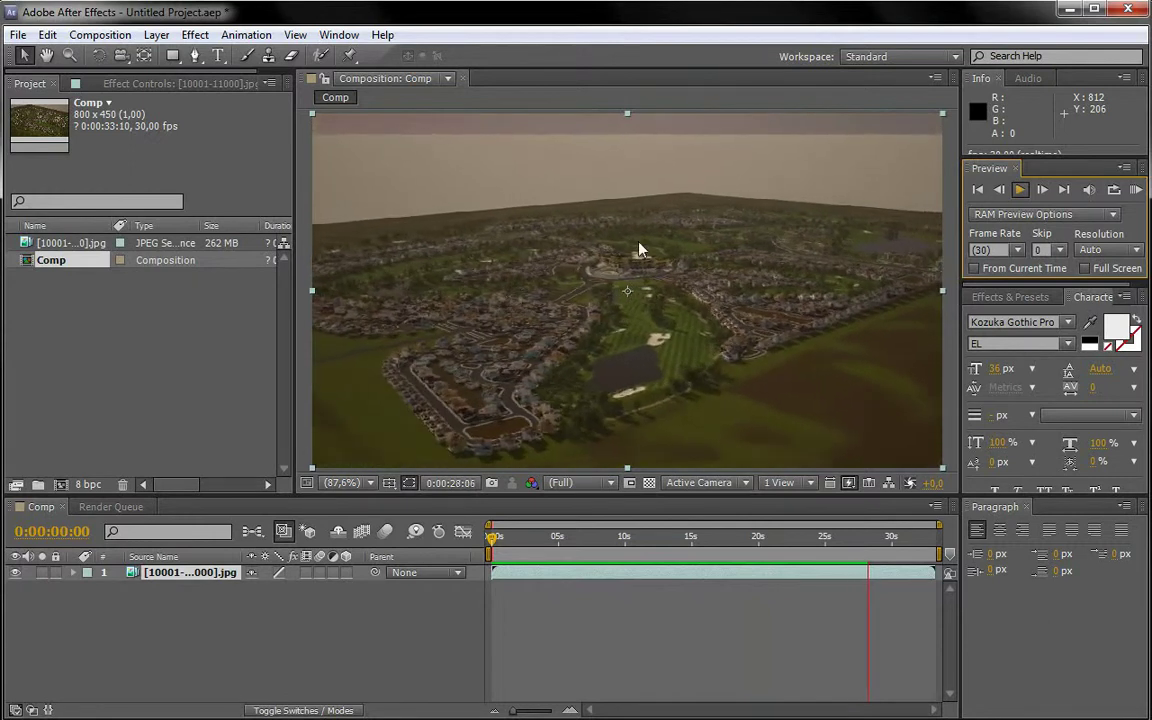
# - Stop the composition preview and select the JPEG sequence in the project
pyautogui.click(1019, 189)
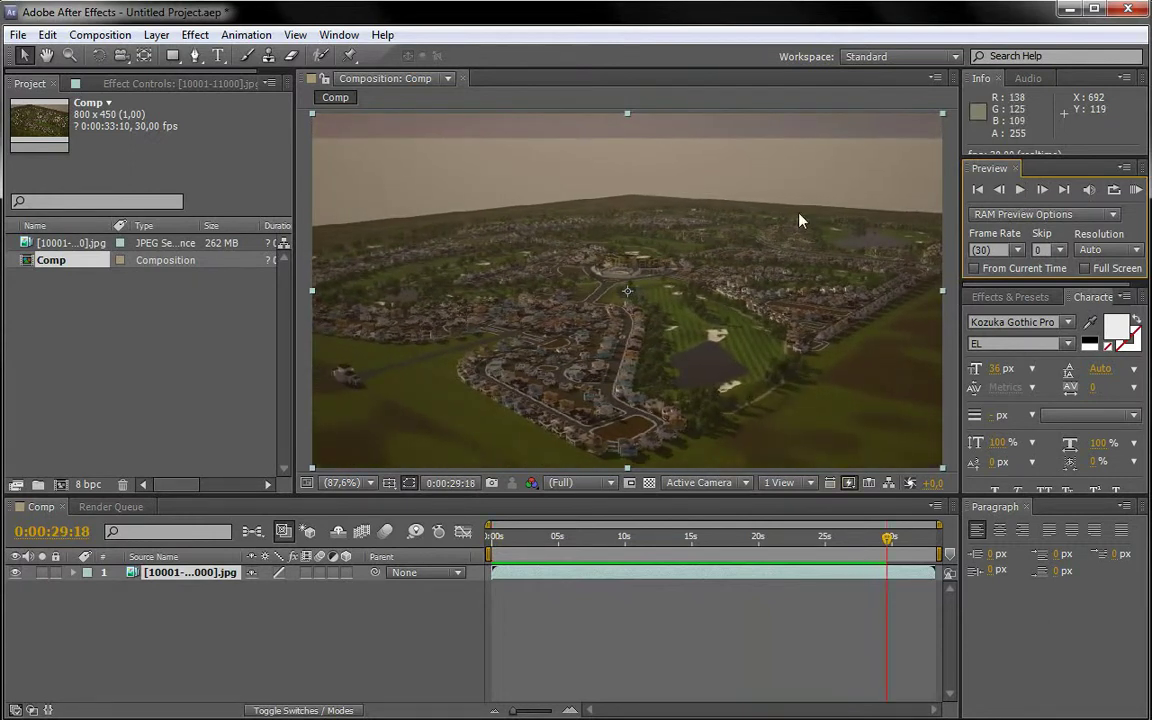
pyautogui.click(118, 245)
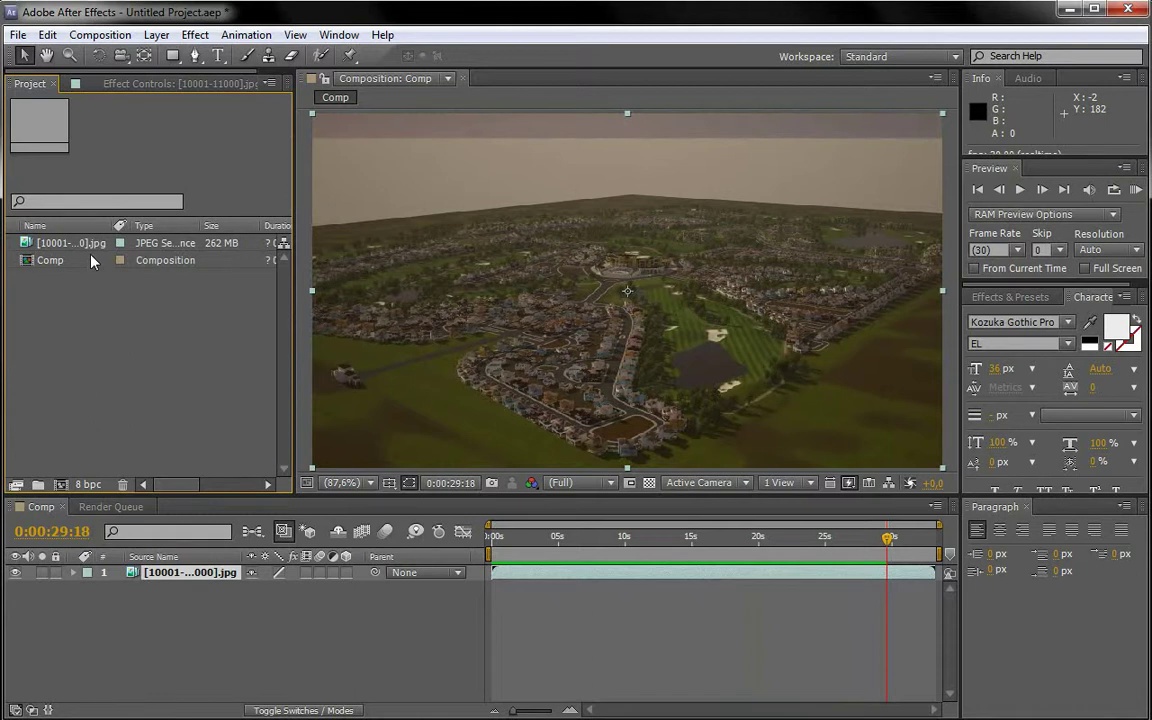
pyautogui.click(88, 243)
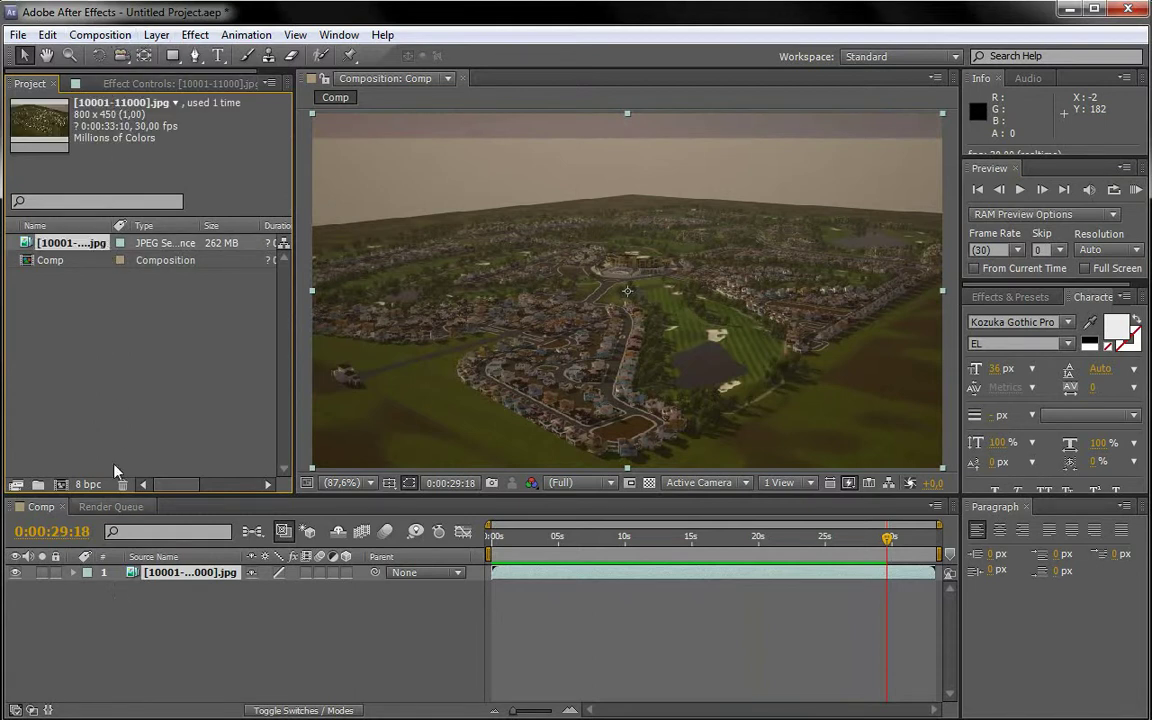
pyautogui.click(100, 34)
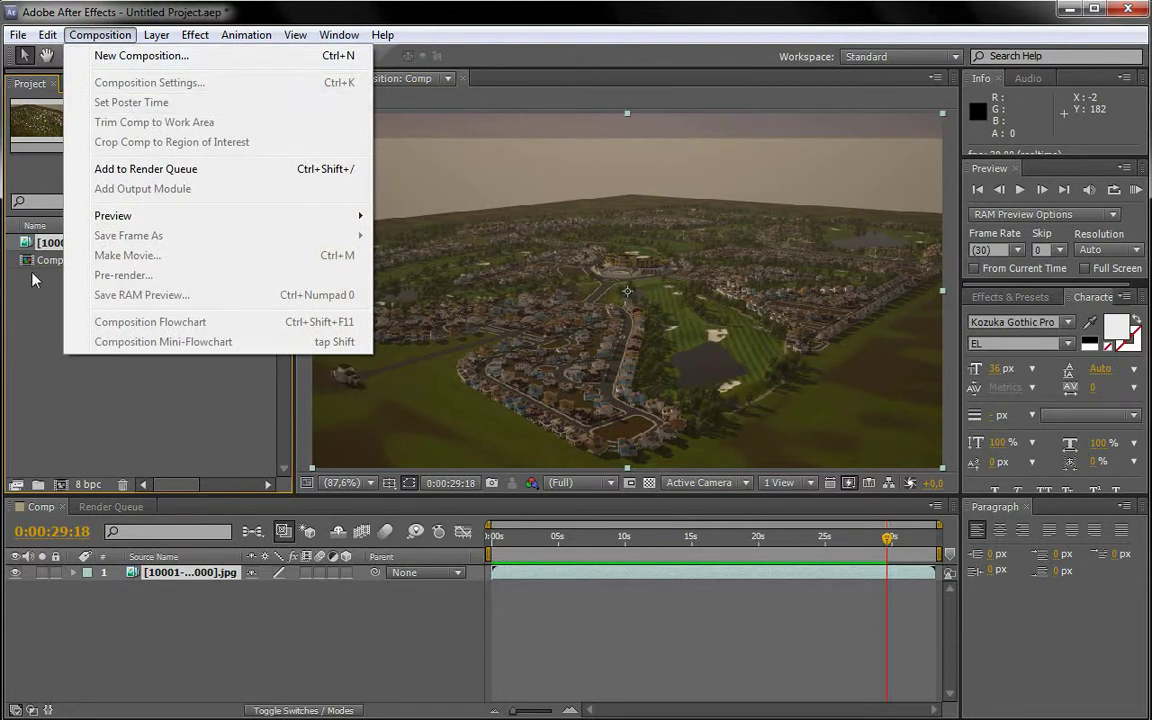
pyautogui.click(42, 323)
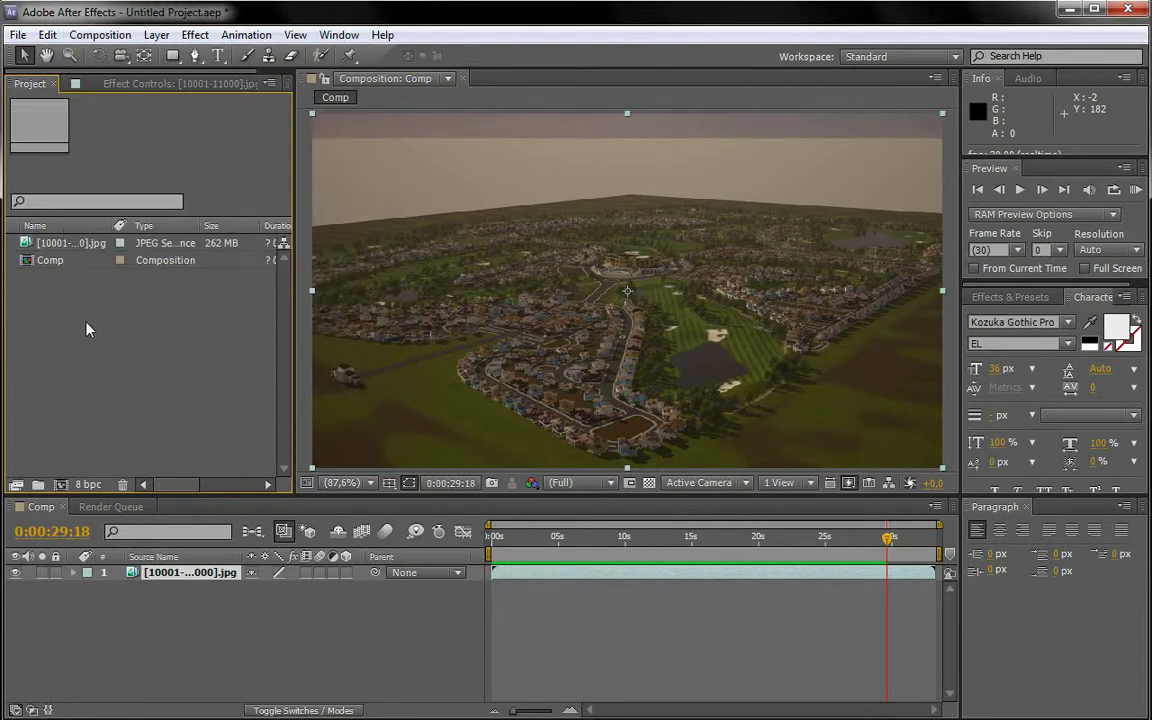
pyautogui.click(107, 42)
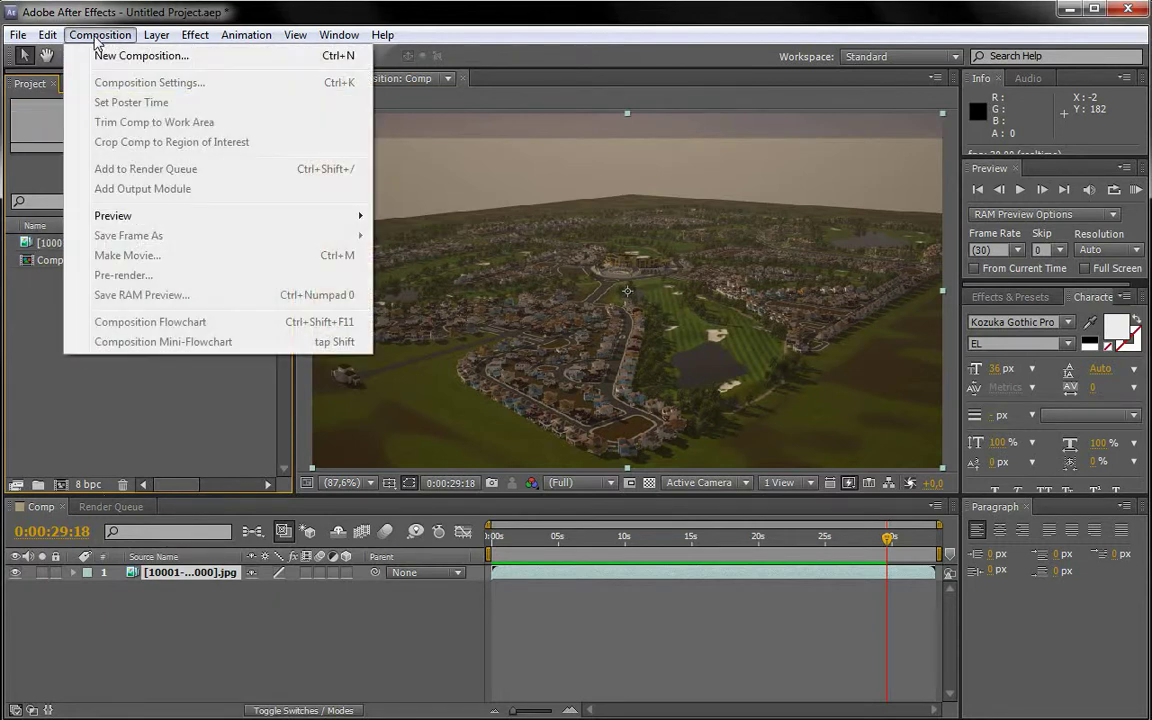
pyautogui.click(50, 314)
# - Extend the composition's duration to 0:00:63:10 in its settings, keeping the frame rate at 30 frames per second
pyautogui.click(107, 617)
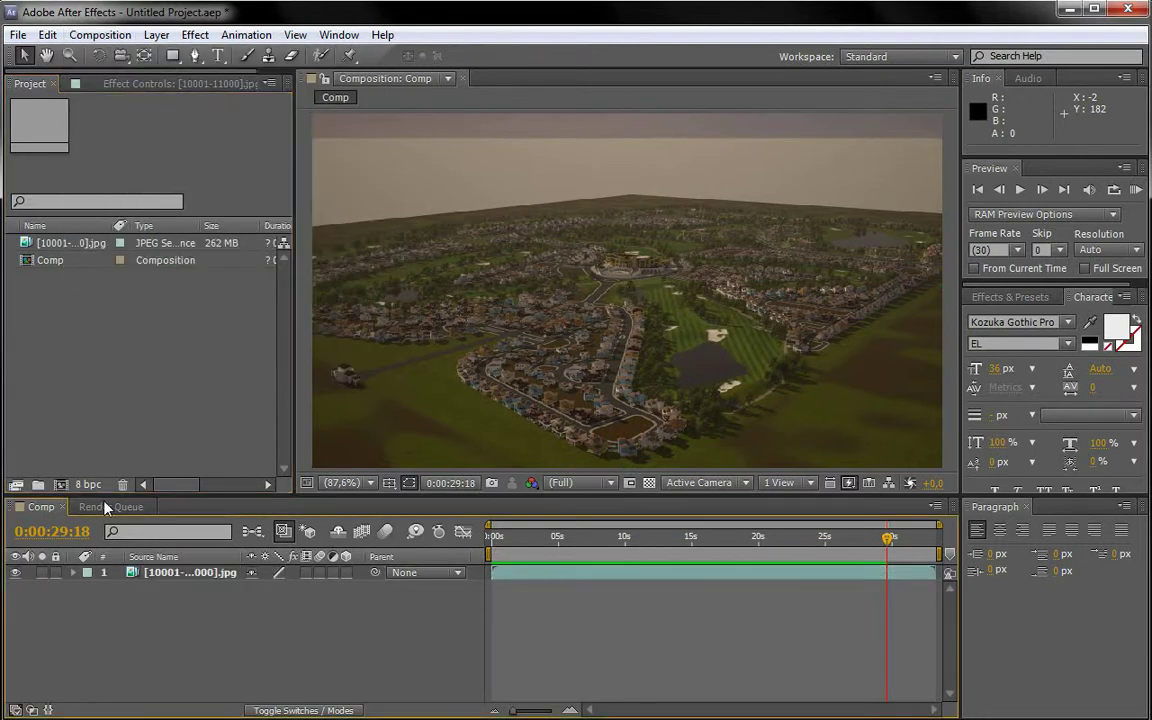
pyautogui.click(100, 35)
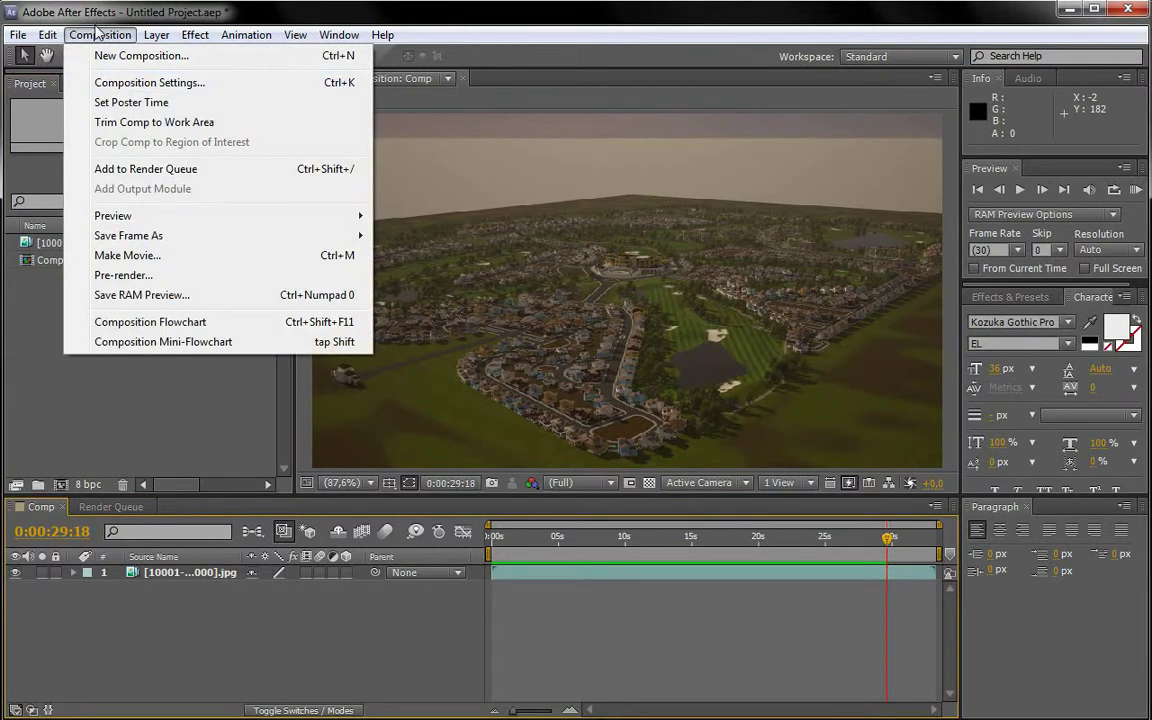
pyautogui.click(120, 84)
pyautogui.moveTo(620, 222); pyautogui.dragTo(608, 184)
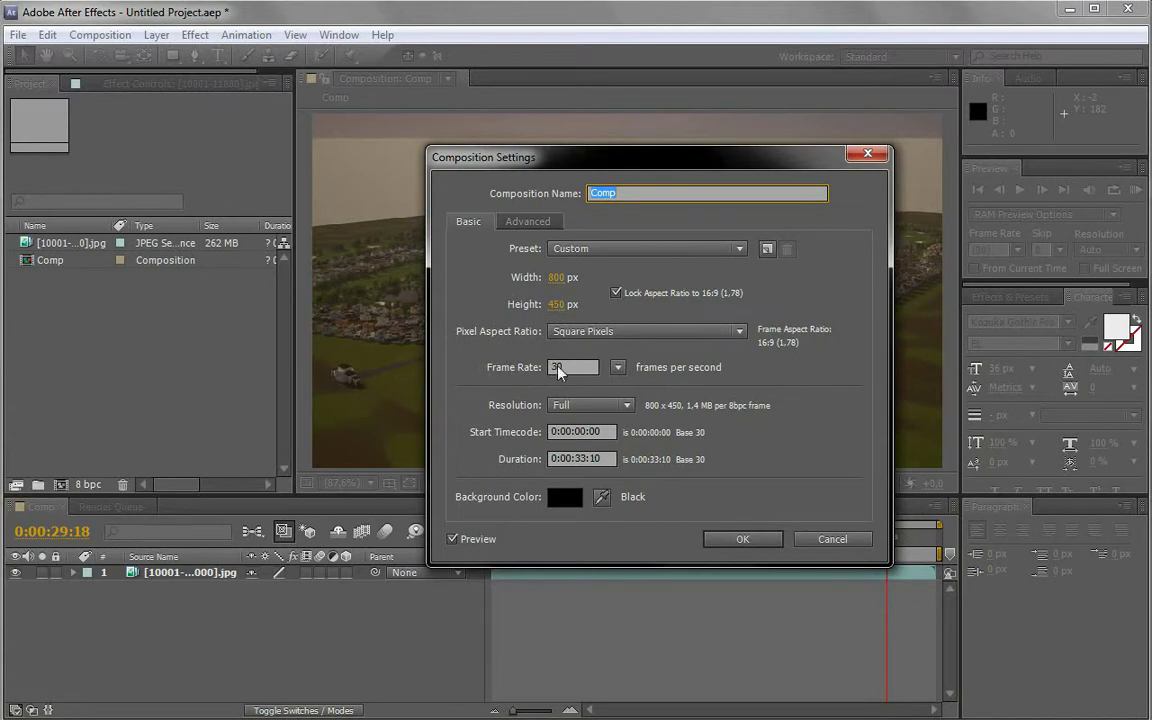
pyautogui.click(617, 367)
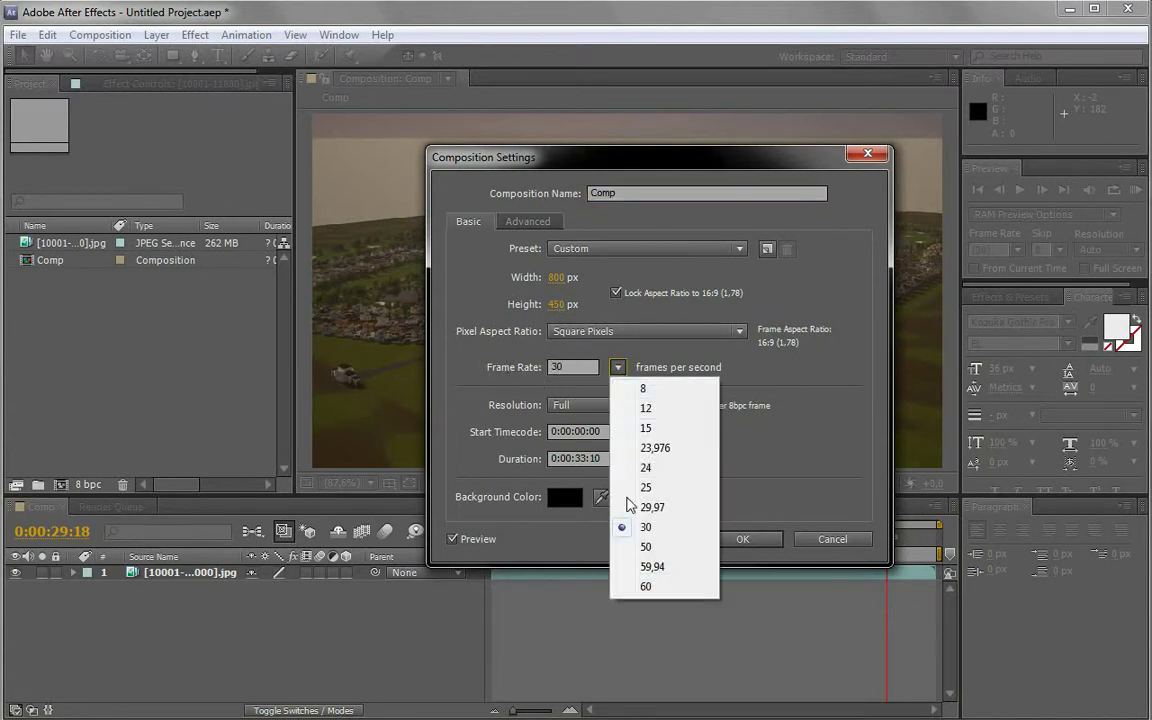
pyautogui.click(726, 400)
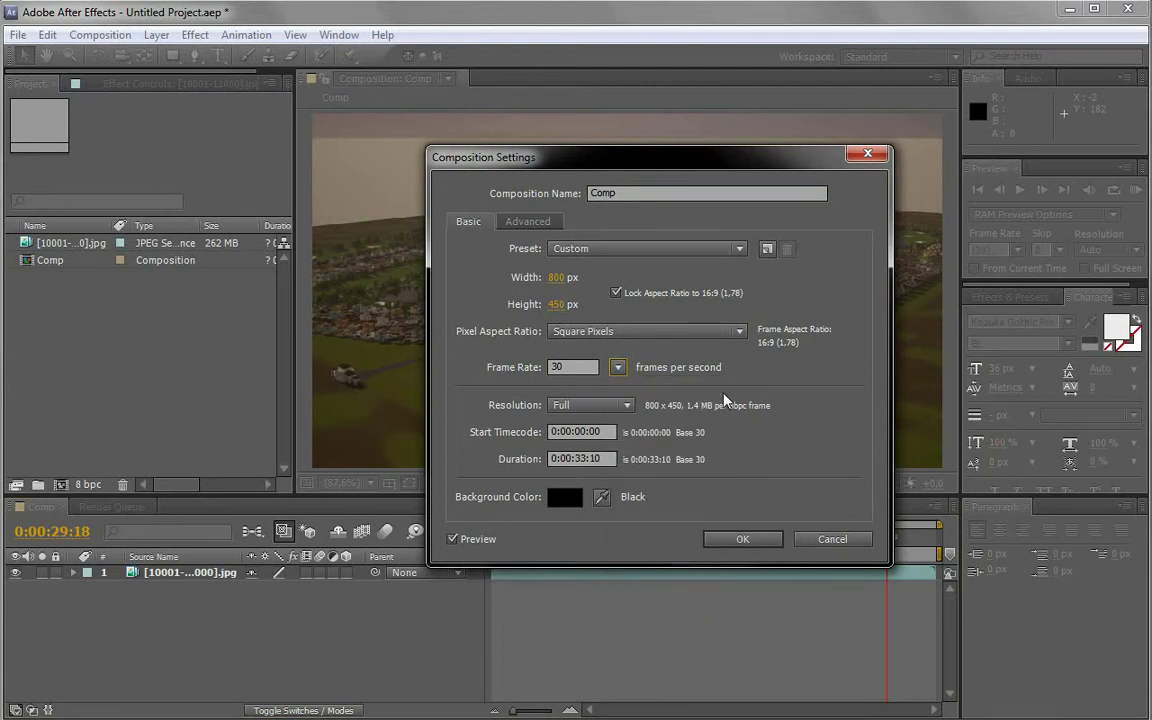
pyautogui.click(578, 460)
pyautogui.write('6')
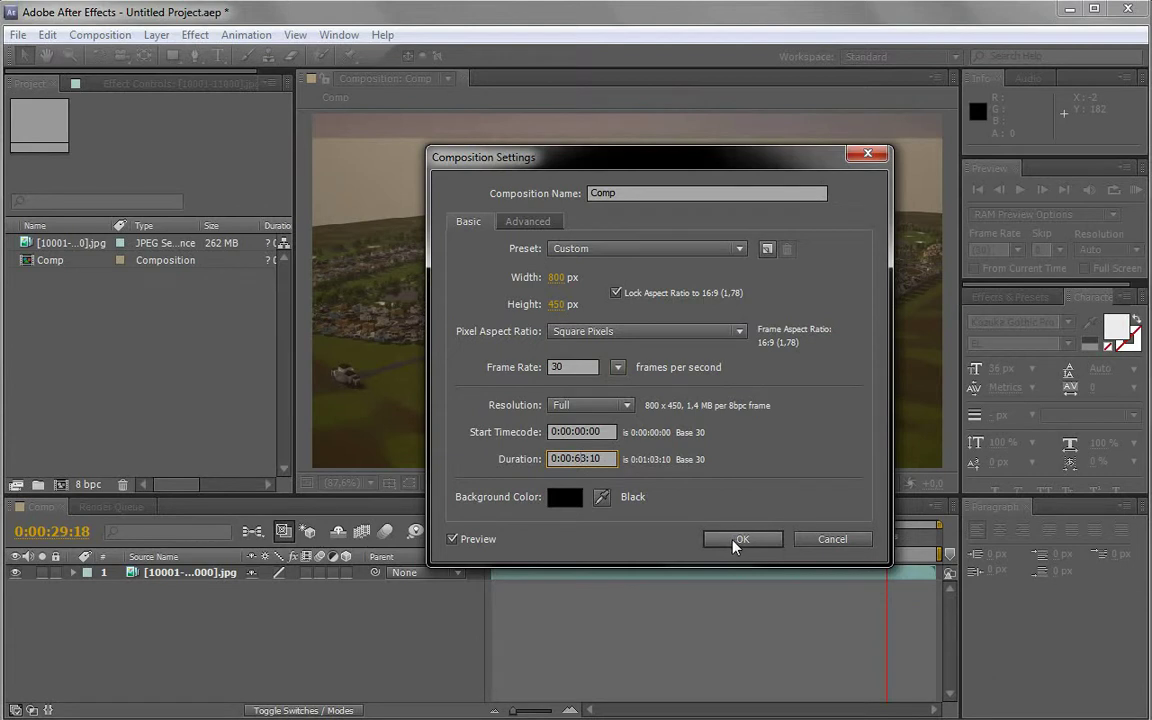
pyautogui.click(735, 543)
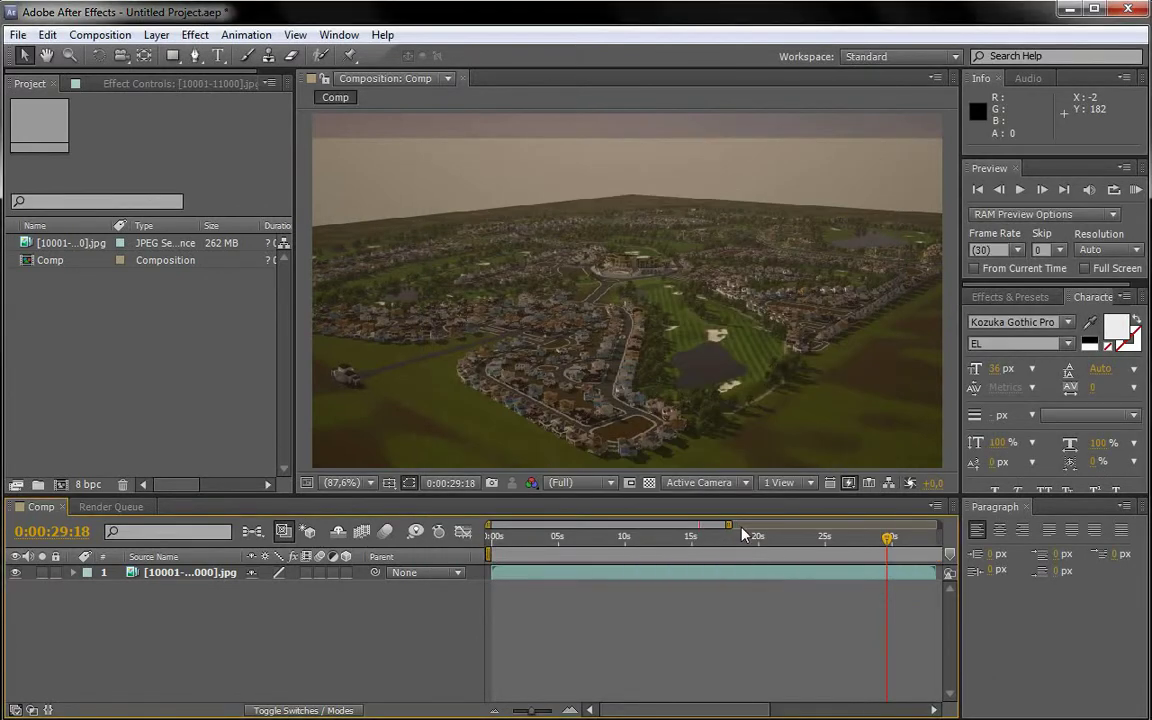
# - Show the whole composition duration and add the JPEG sequence again as a second layer starting at about 30 seconds
pyautogui.moveTo(726, 526); pyautogui.dragTo(944, 528)
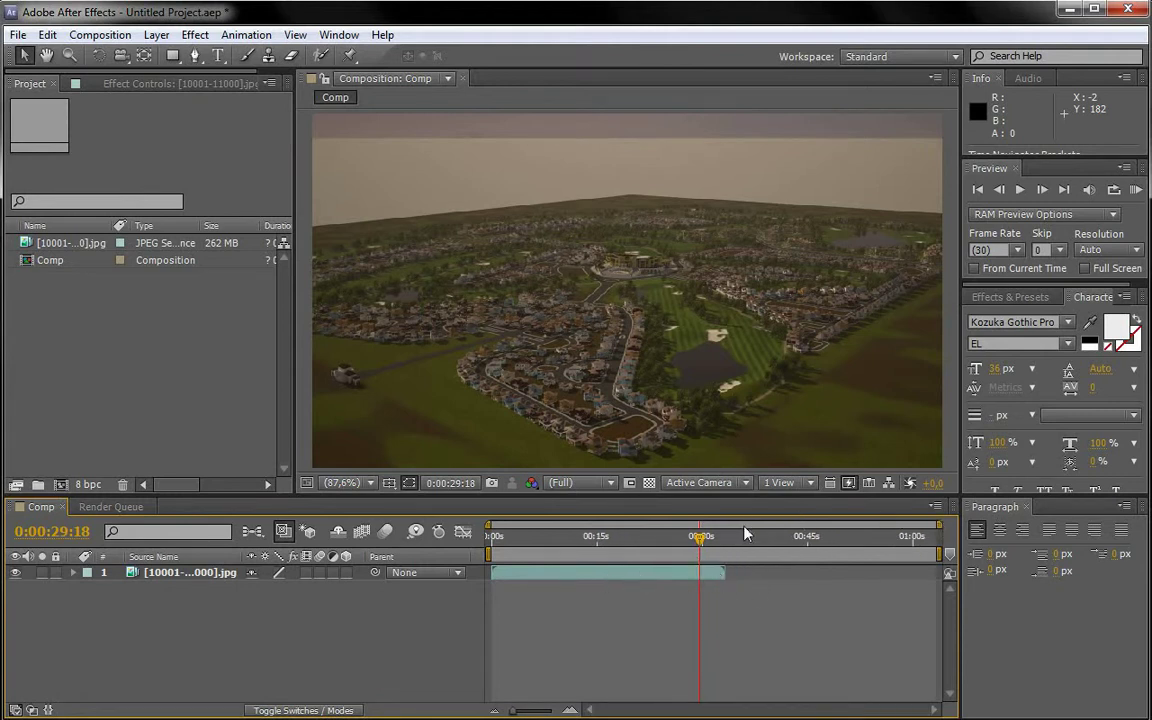
pyautogui.moveTo(699, 537); pyautogui.dragTo(843, 555)
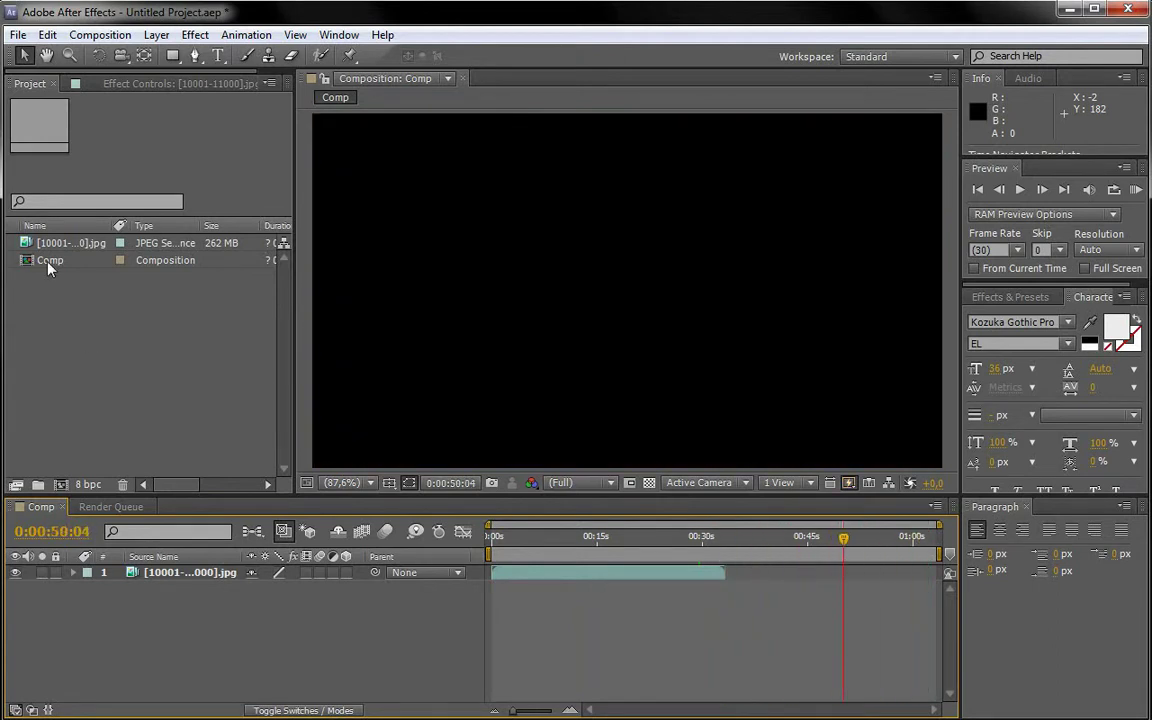
pyautogui.moveTo(44, 250); pyautogui.dragTo(810, 594)
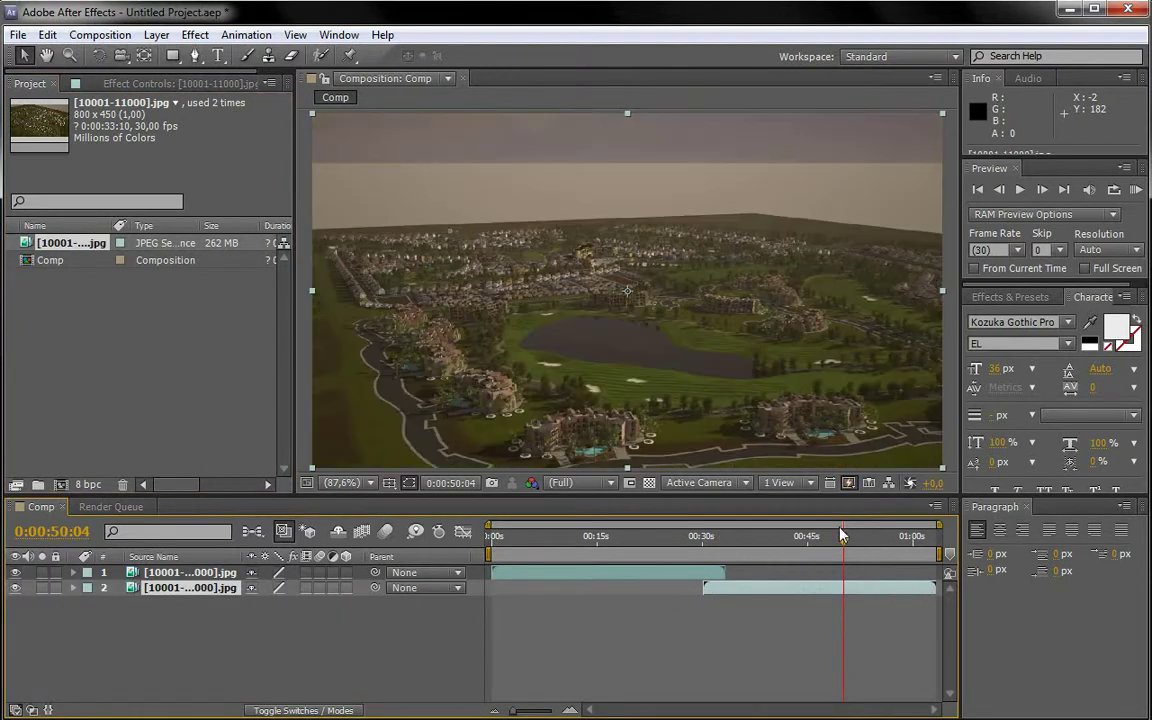
# - Scrub through the composition across both sequence layers, temporarily hiding the second layer to compare the frames
pyautogui.moveTo(846, 542); pyautogui.dragTo(746, 545)
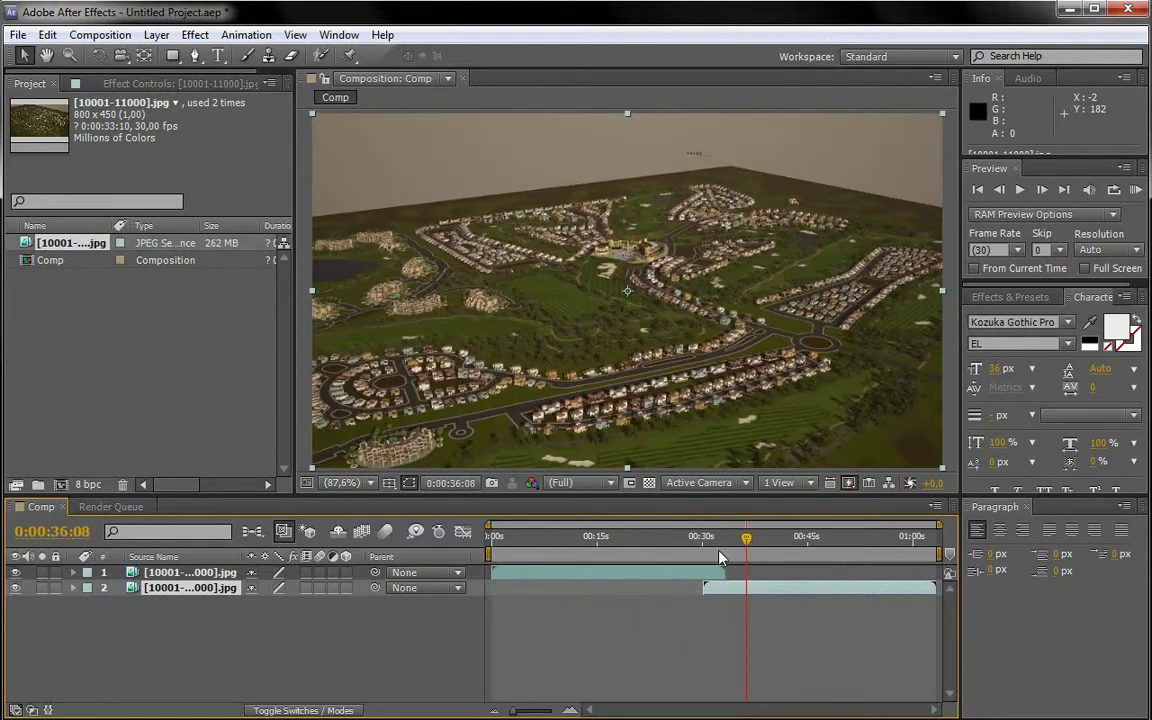
pyautogui.click(15, 589)
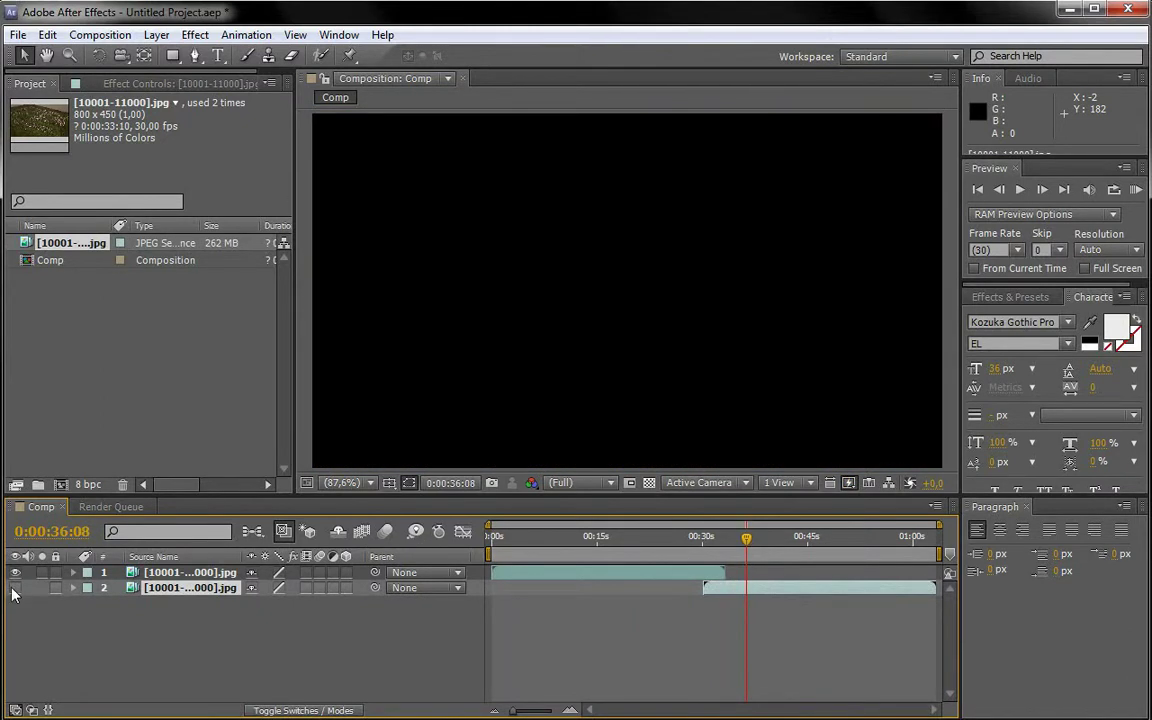
pyautogui.moveTo(748, 547); pyautogui.dragTo(718, 541)
pyautogui.moveTo(877, 546); pyautogui.dragTo(607, 544)
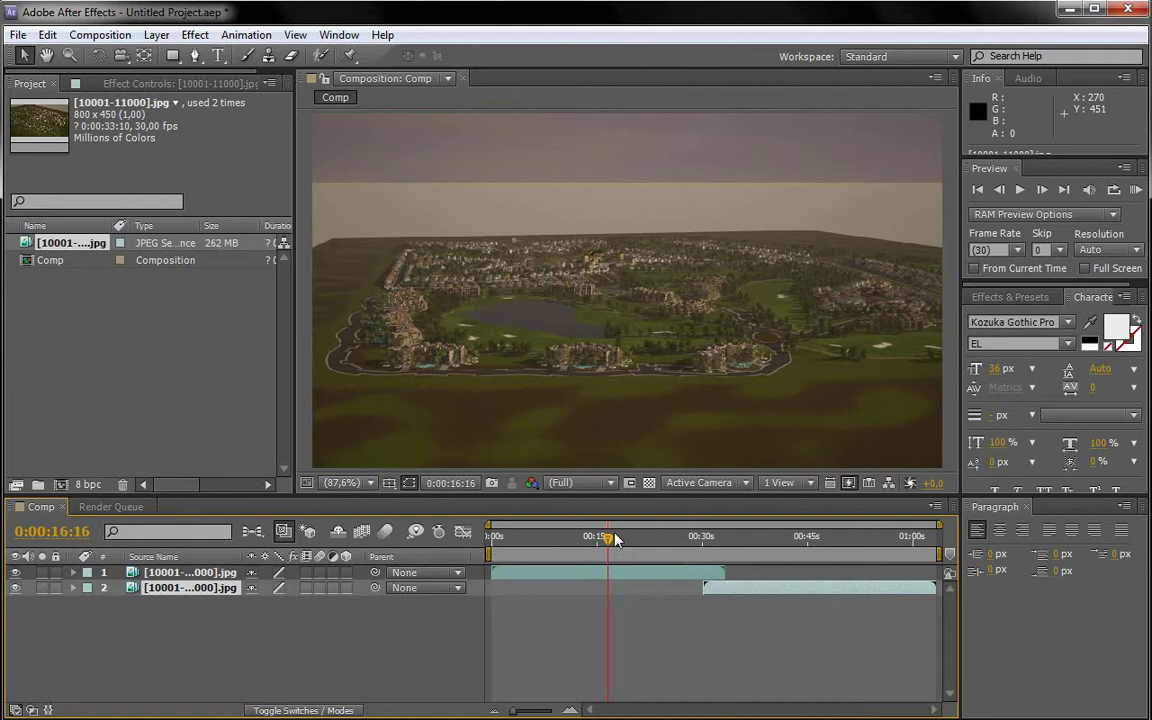
pyautogui.moveTo(616, 540); pyautogui.dragTo(741, 555)
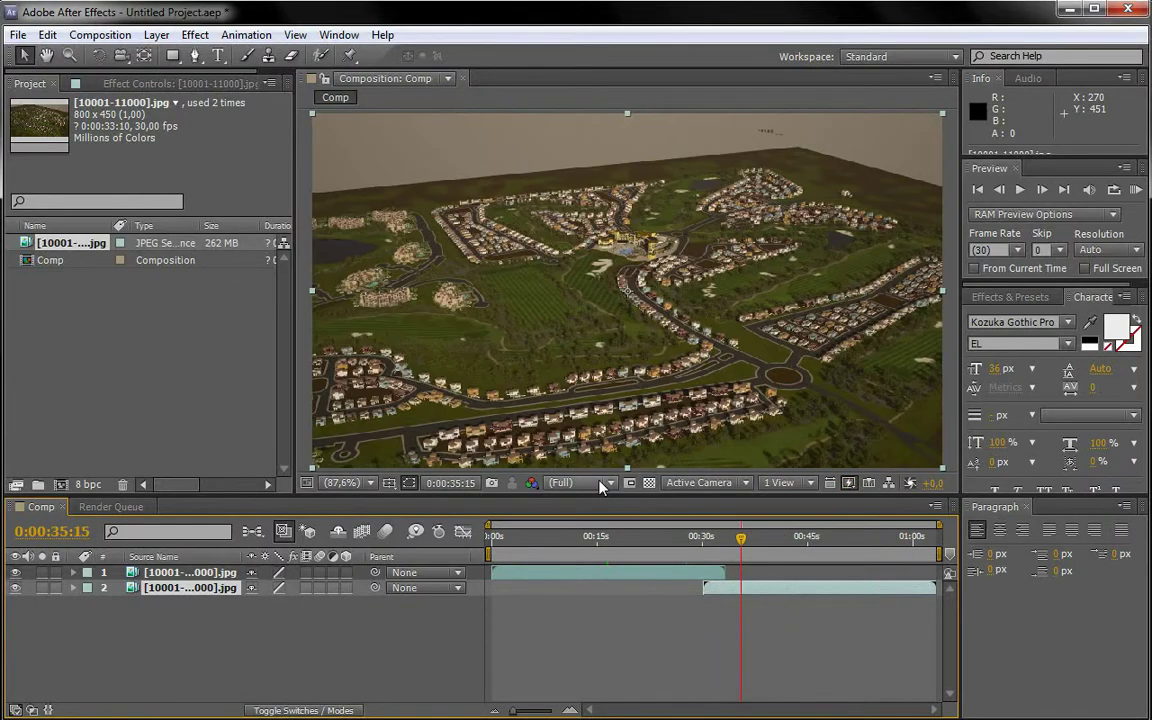
# - Add the composition to the render queue and review its render settings without changing them
pyautogui.click(100, 35)
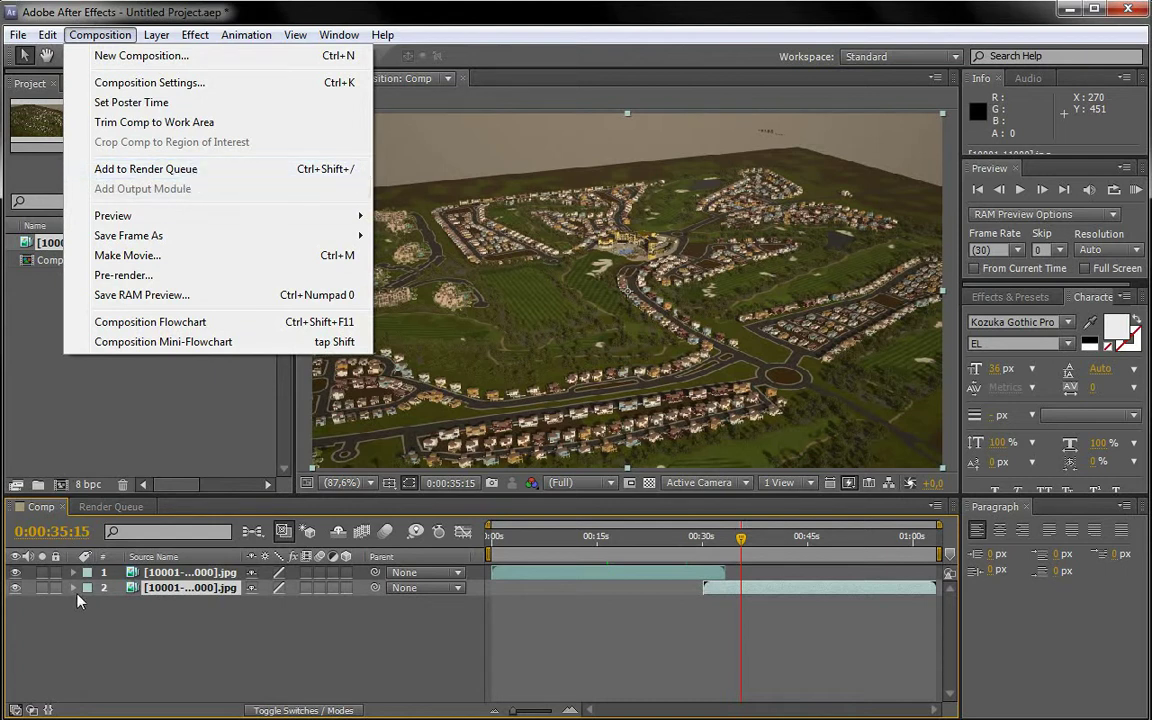
pyautogui.click(168, 169)
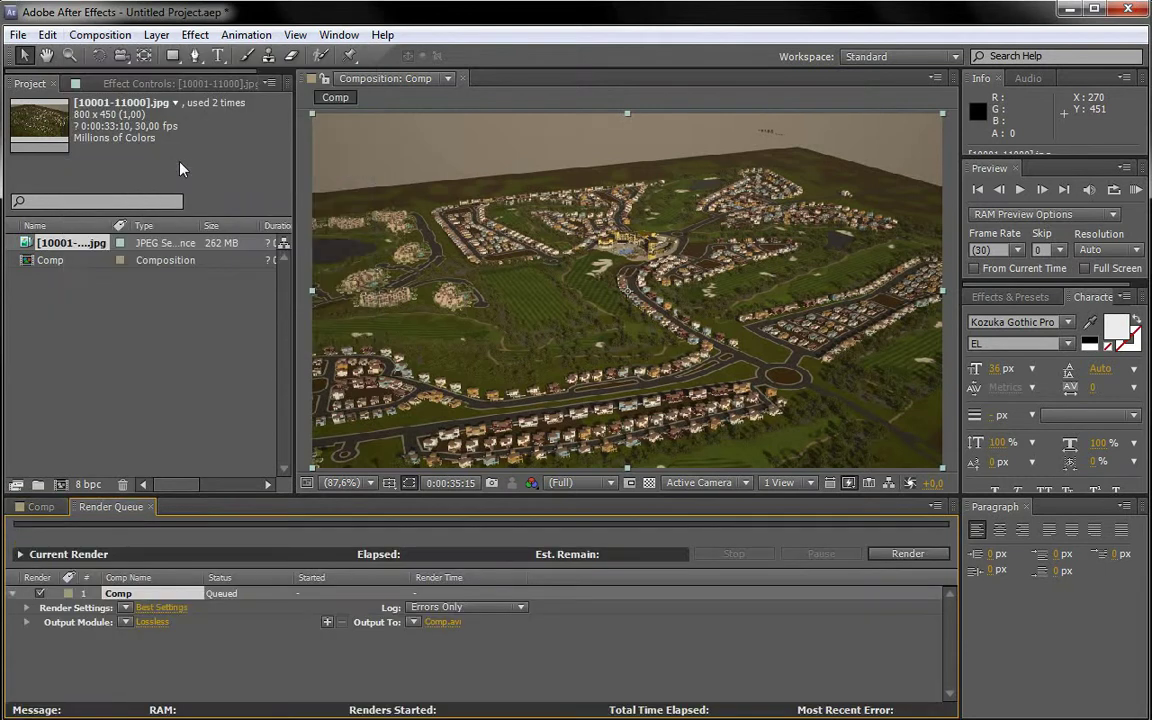
pyautogui.click(37, 507)
pyautogui.click(104, 508)
pyautogui.click(37, 507)
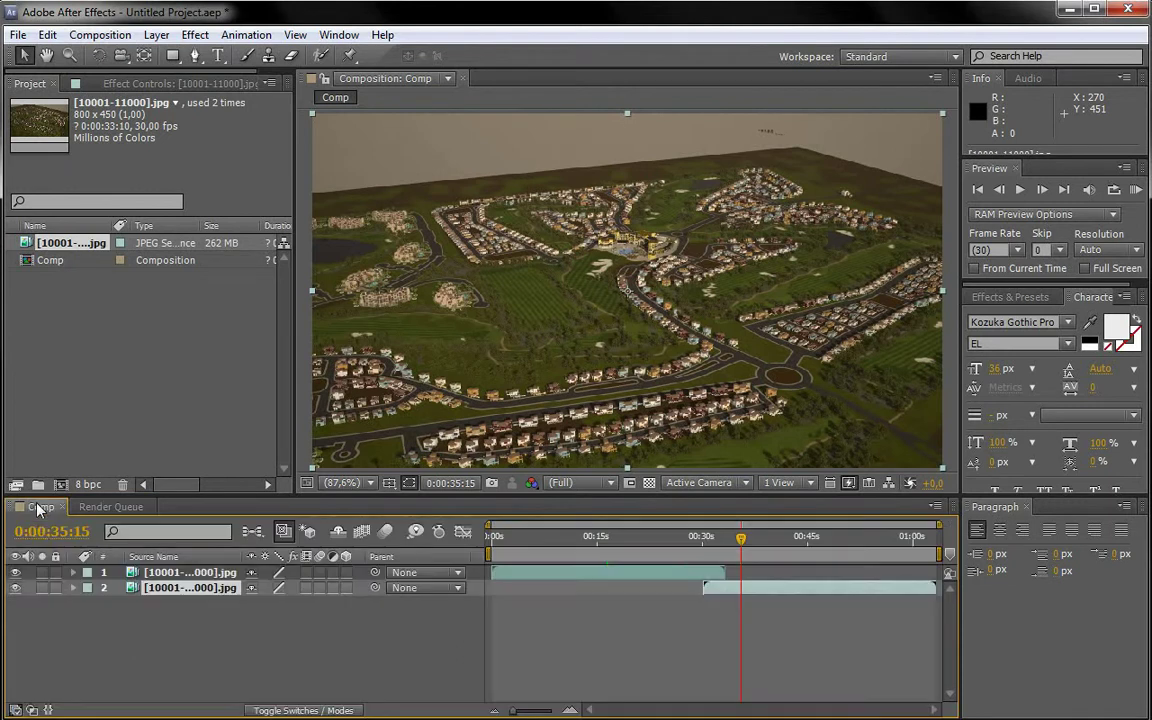
pyautogui.click(106, 507)
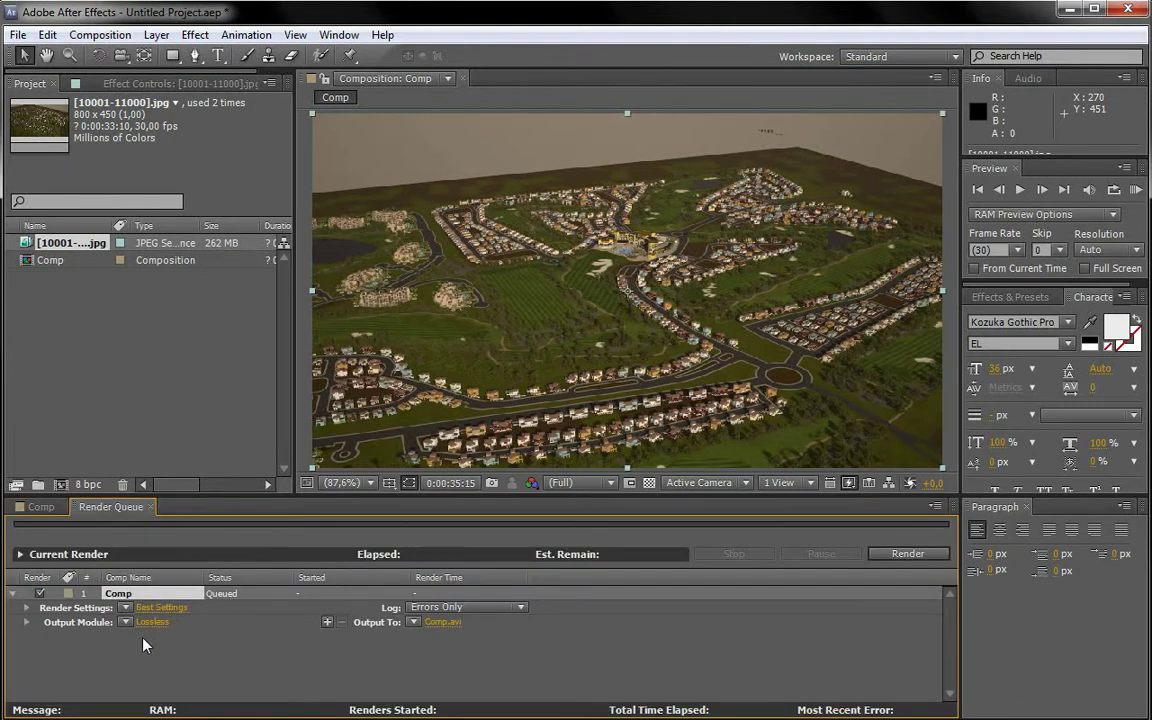
pyautogui.click(160, 608)
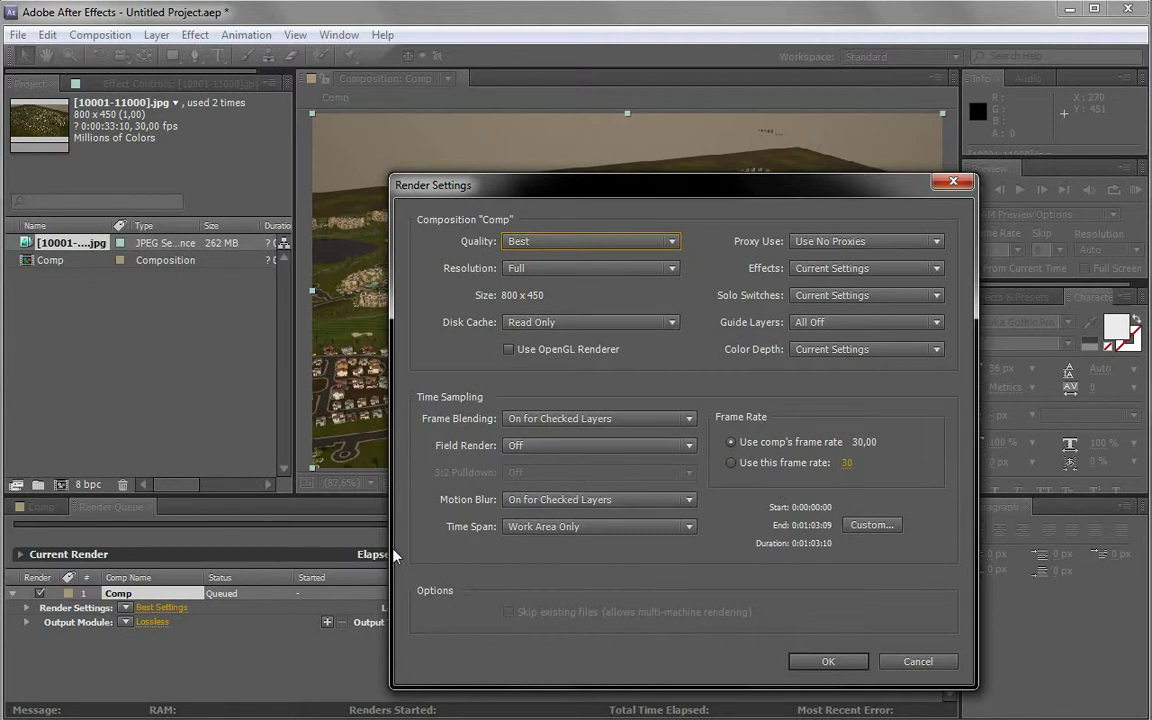
pyautogui.click(916, 662)
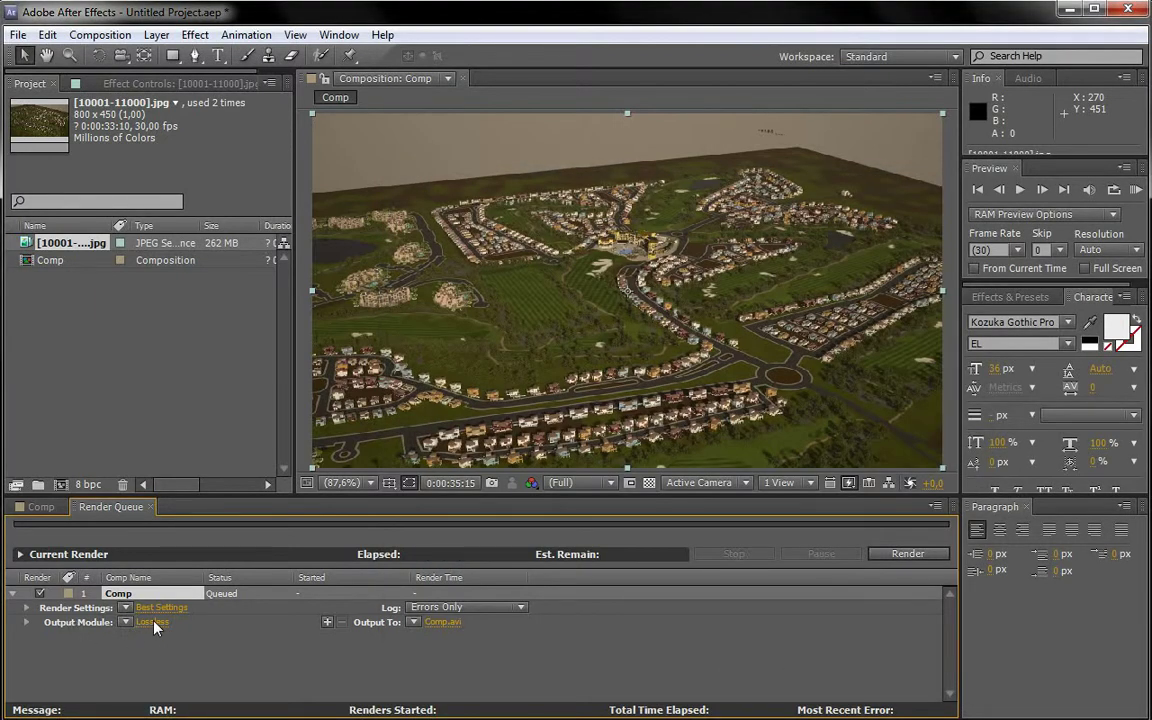
# - Set the output module's format to H.264 for the queued composition
pyautogui.click(153, 622)
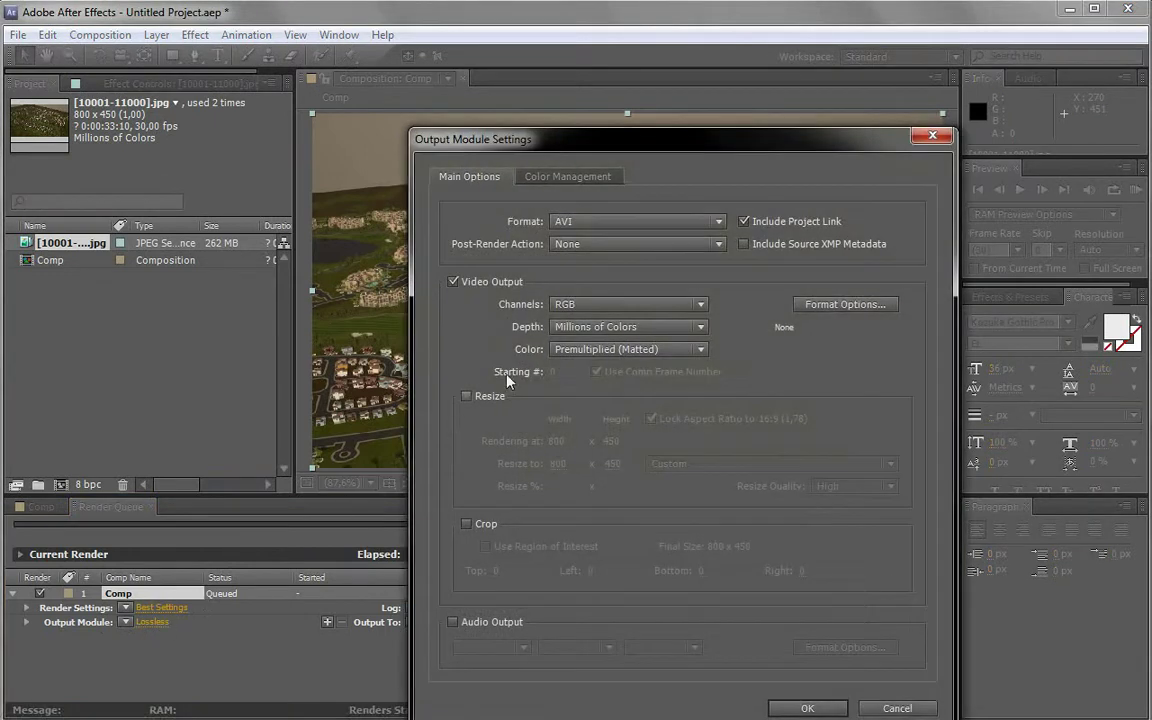
pyautogui.moveTo(688, 155); pyautogui.dragTo(680, 86)
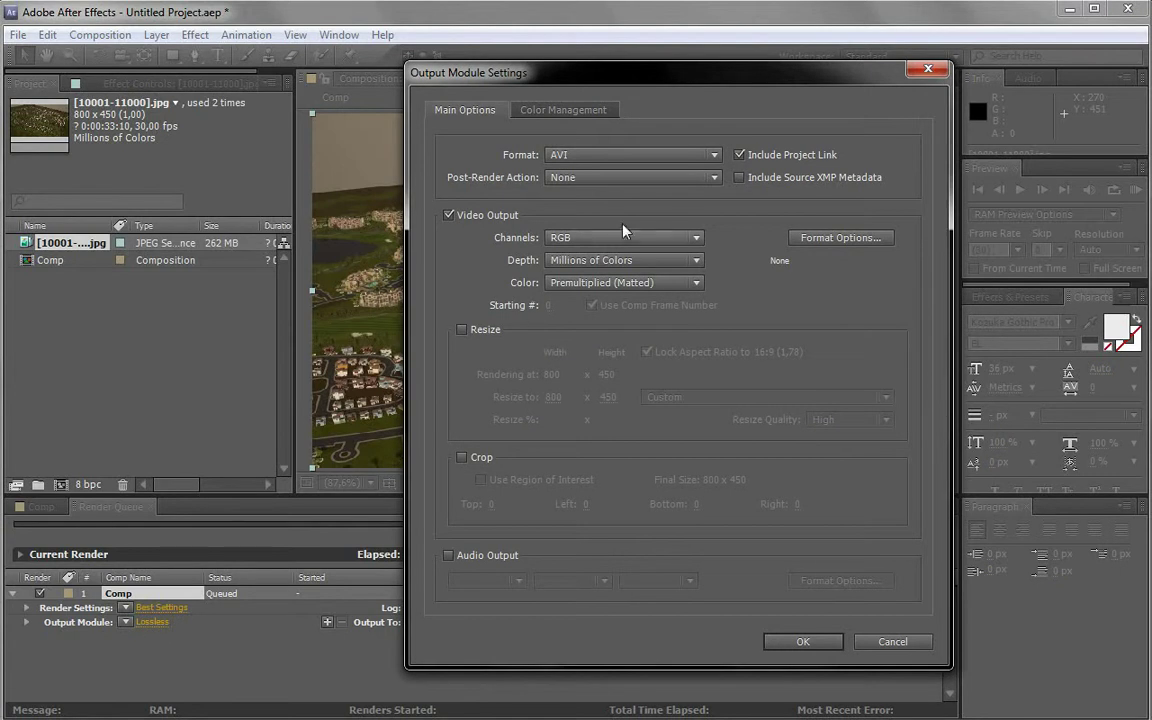
pyautogui.click(716, 157)
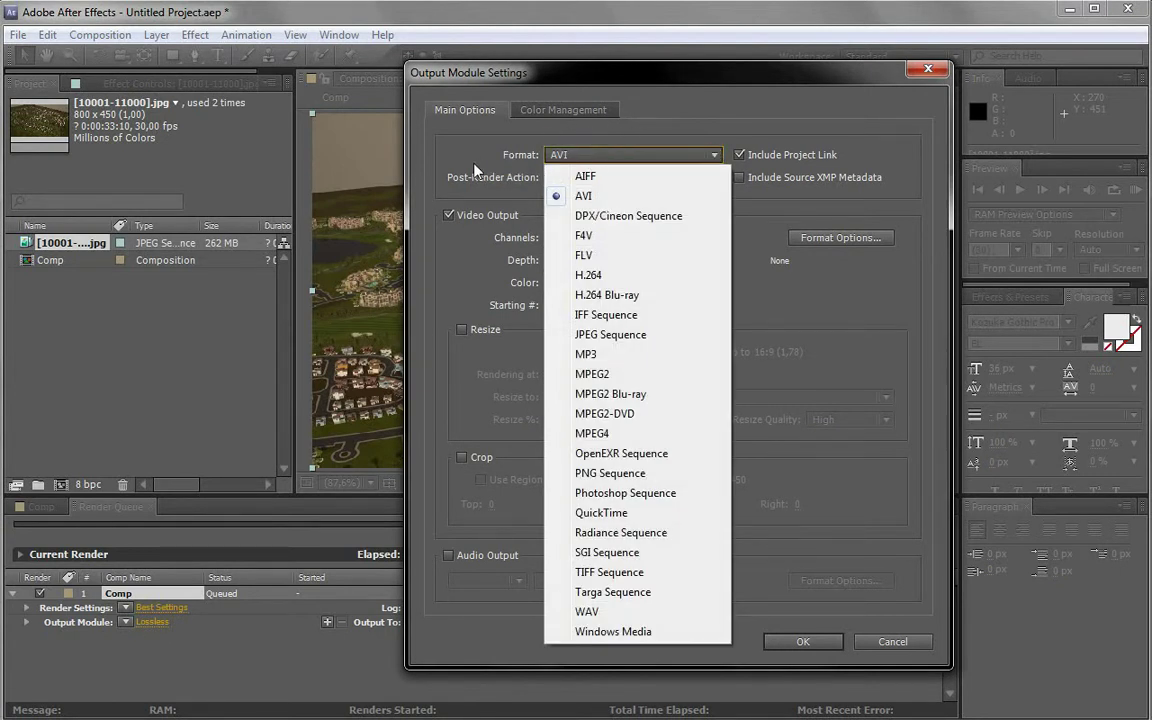
pyautogui.click(631, 276)
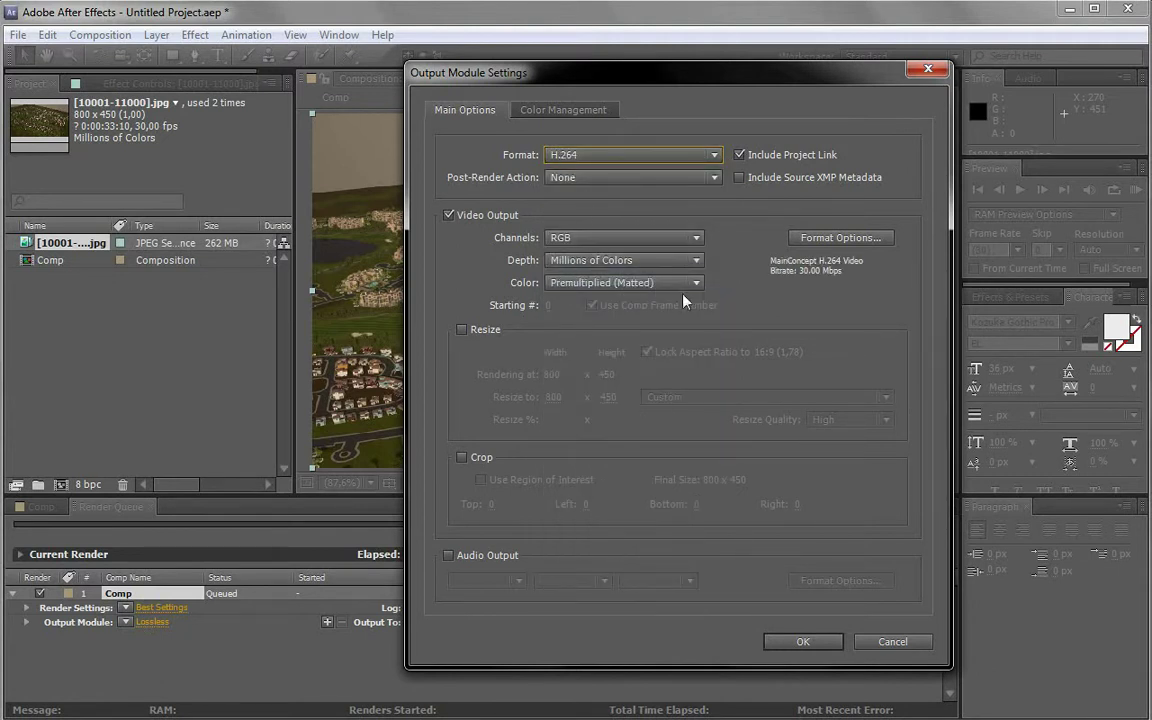
# - Review the H.264 video and bitrate options, then briefly enable audio output to view its settings and disable it again
pyautogui.click(800, 238)
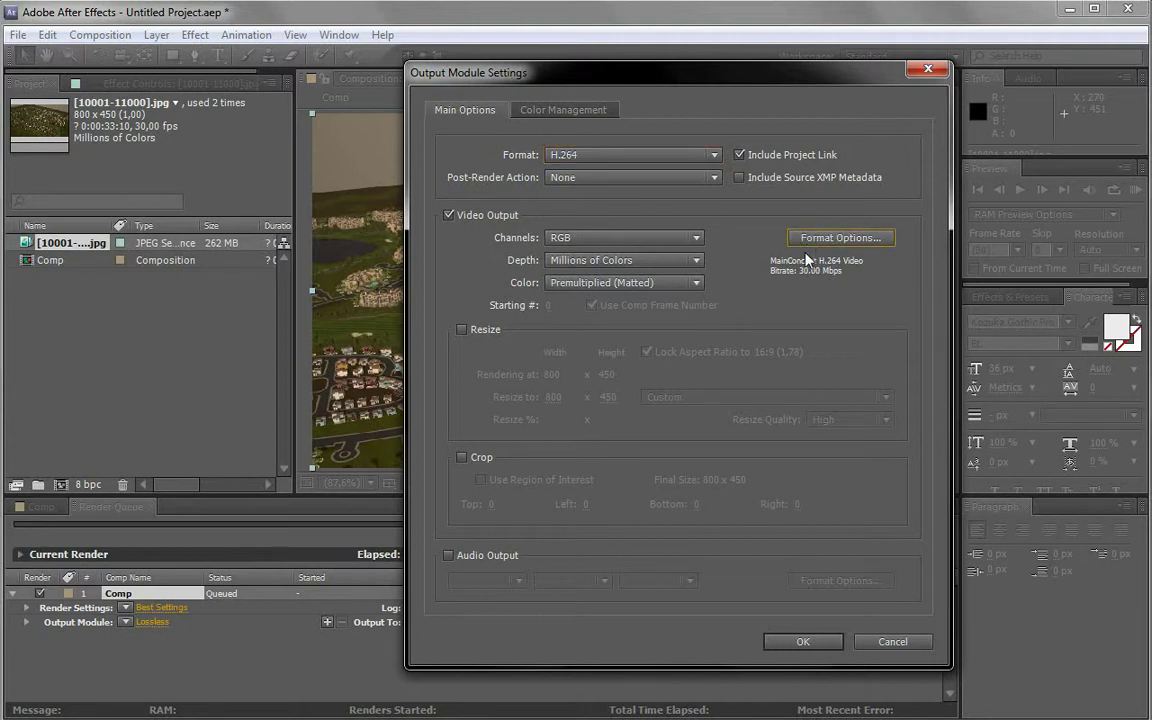
pyautogui.moveTo(1112, 140); pyautogui.dragTo(766, 145)
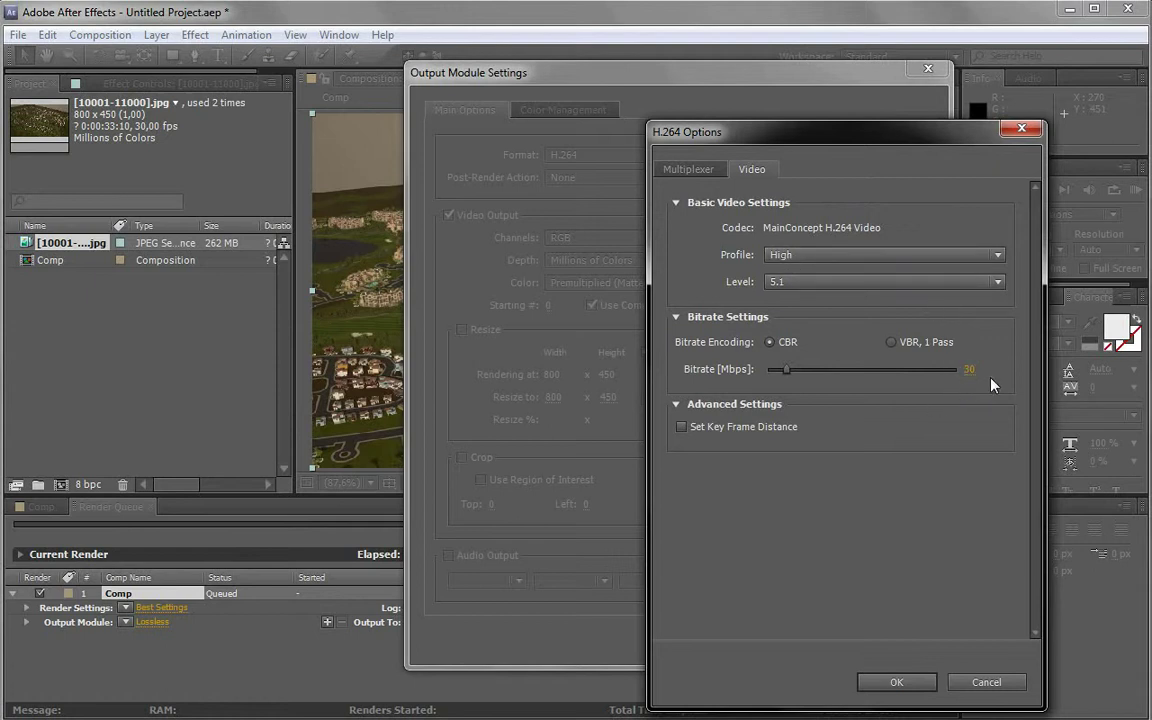
pyautogui.click(1021, 131)
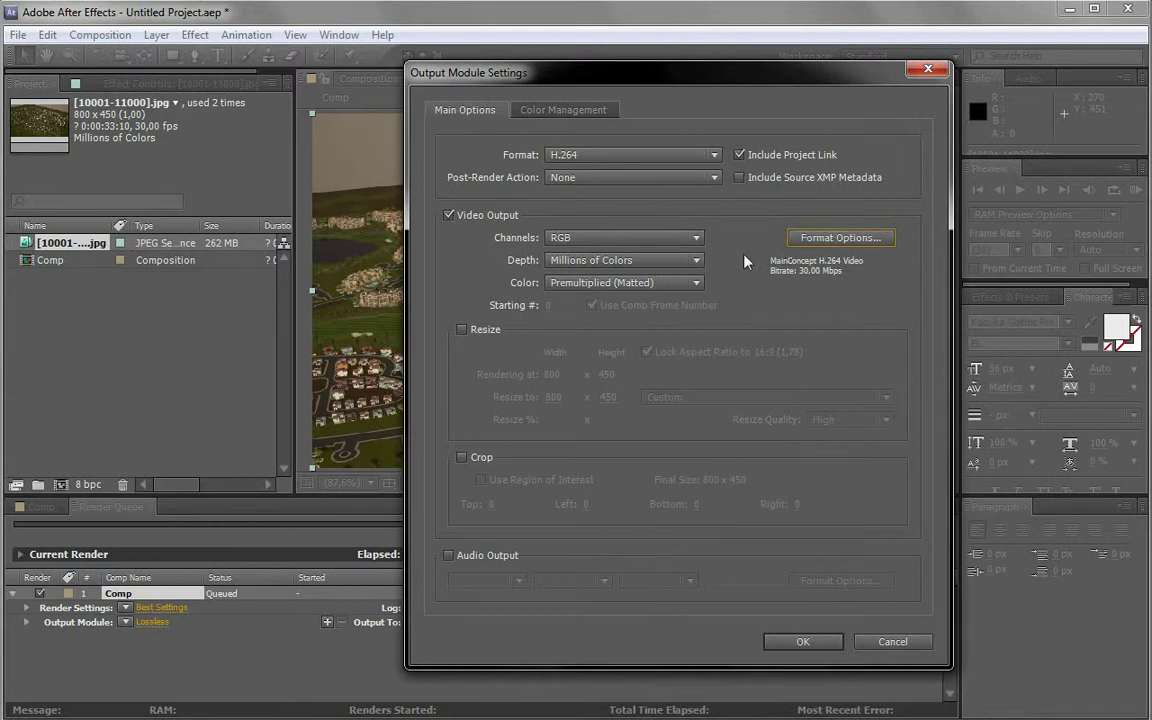
pyautogui.click(449, 557)
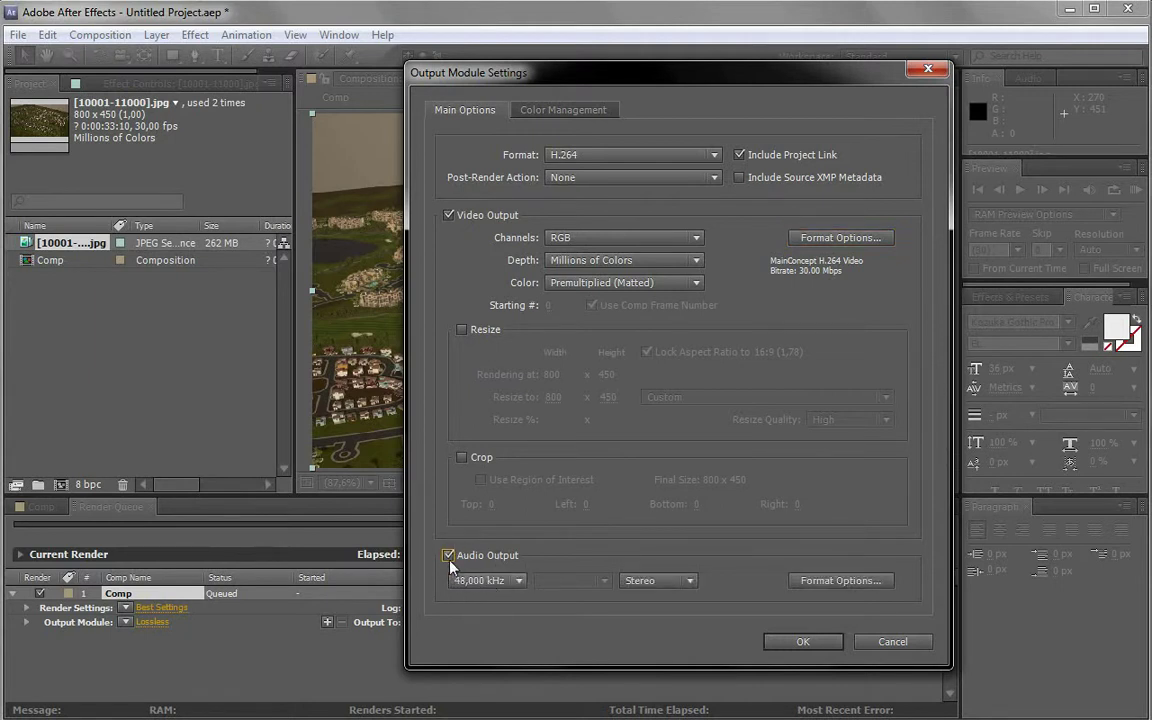
pyautogui.click(450, 557)
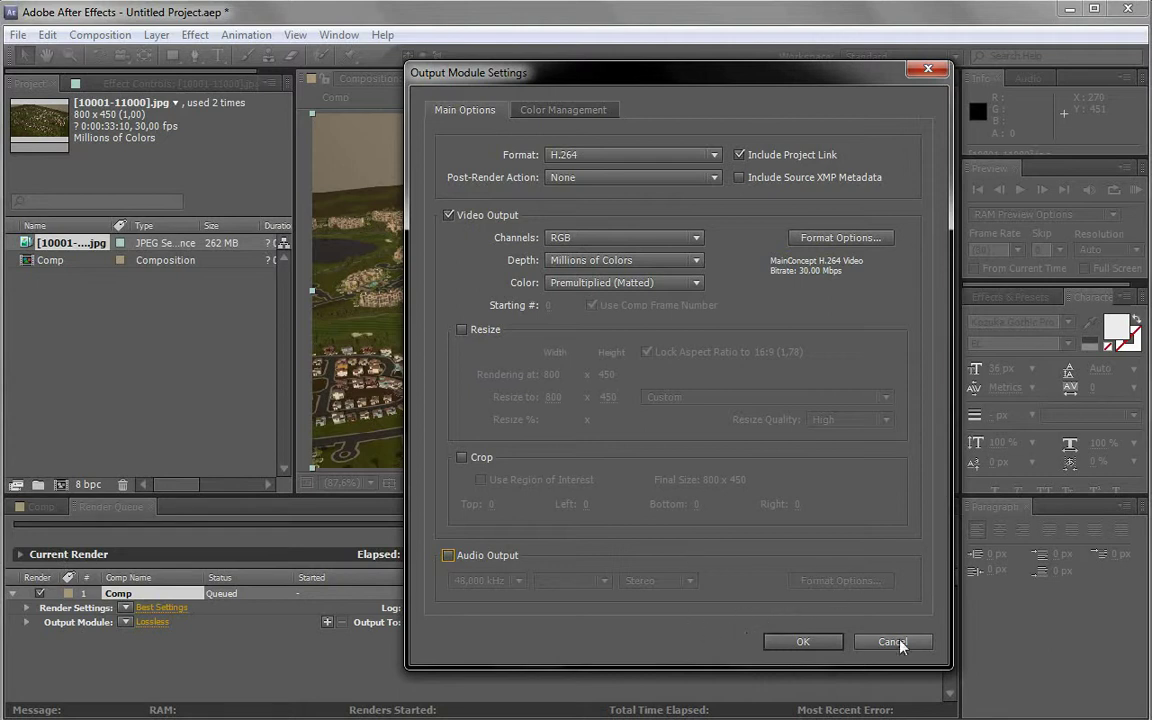
# - Apply the H.264 output module settings and briefly check the composition's timeline before returning to the render queue
pyautogui.click(805, 642)
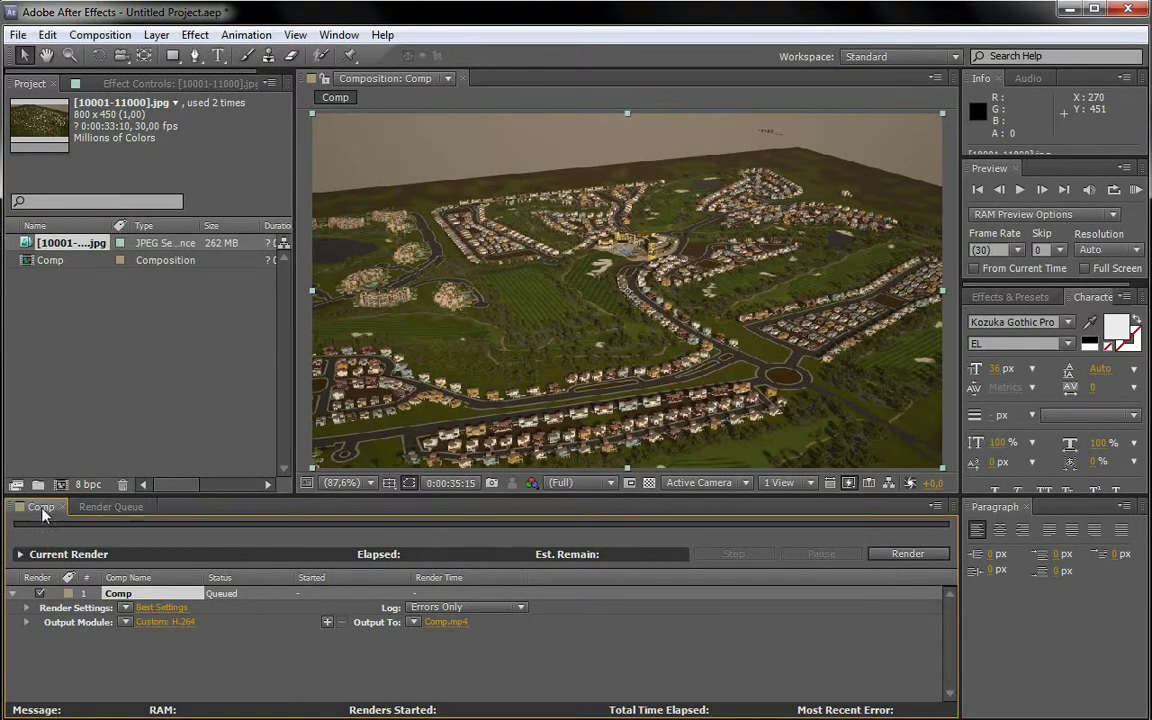
pyautogui.click(41, 507)
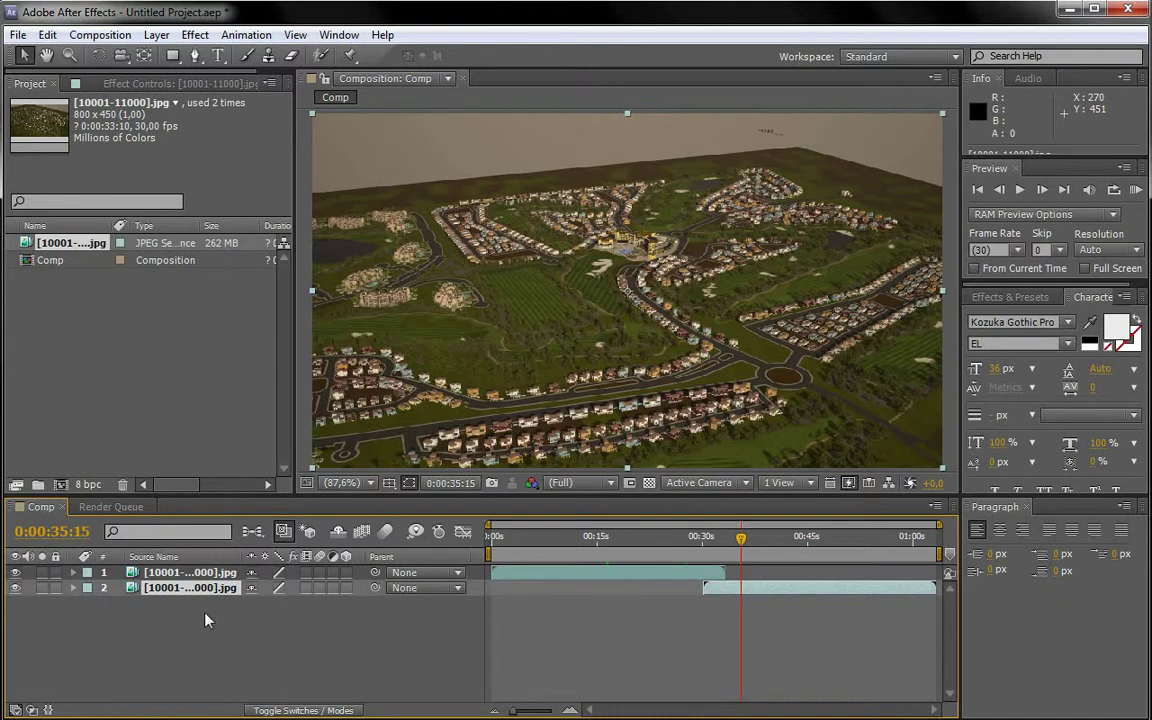
pyautogui.click(110, 507)
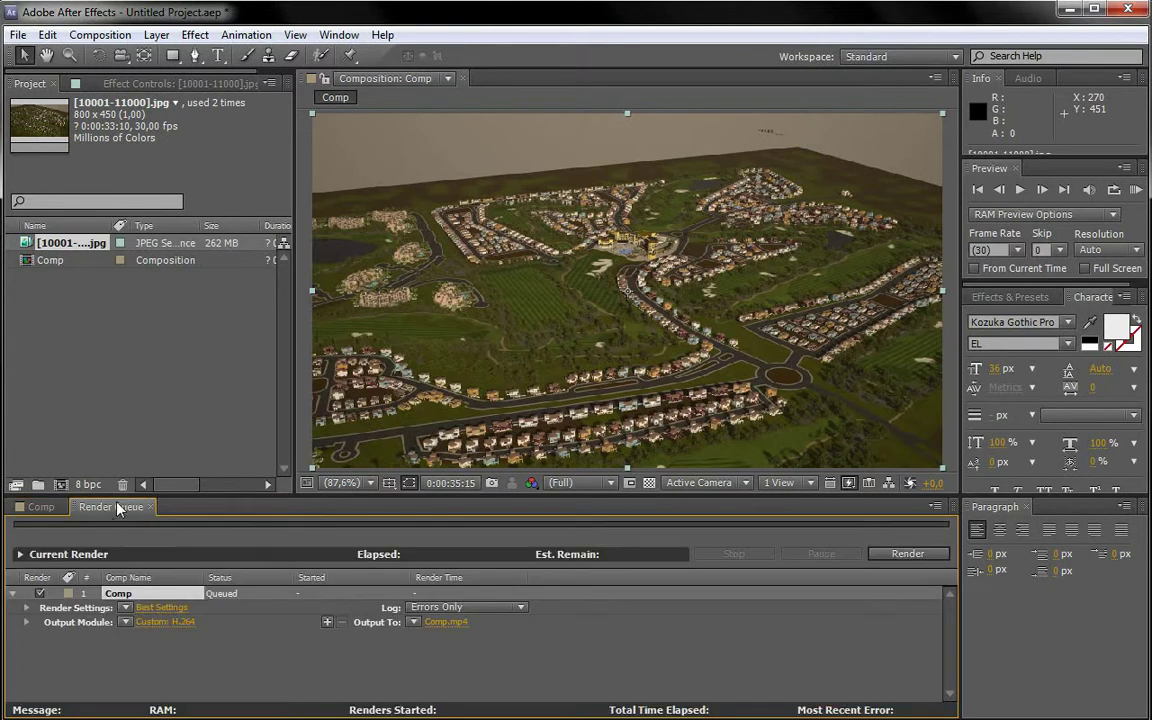
# - Check the output destination without changing it and start rendering the queued composition to Comp.mp4
pyautogui.click(443, 624)
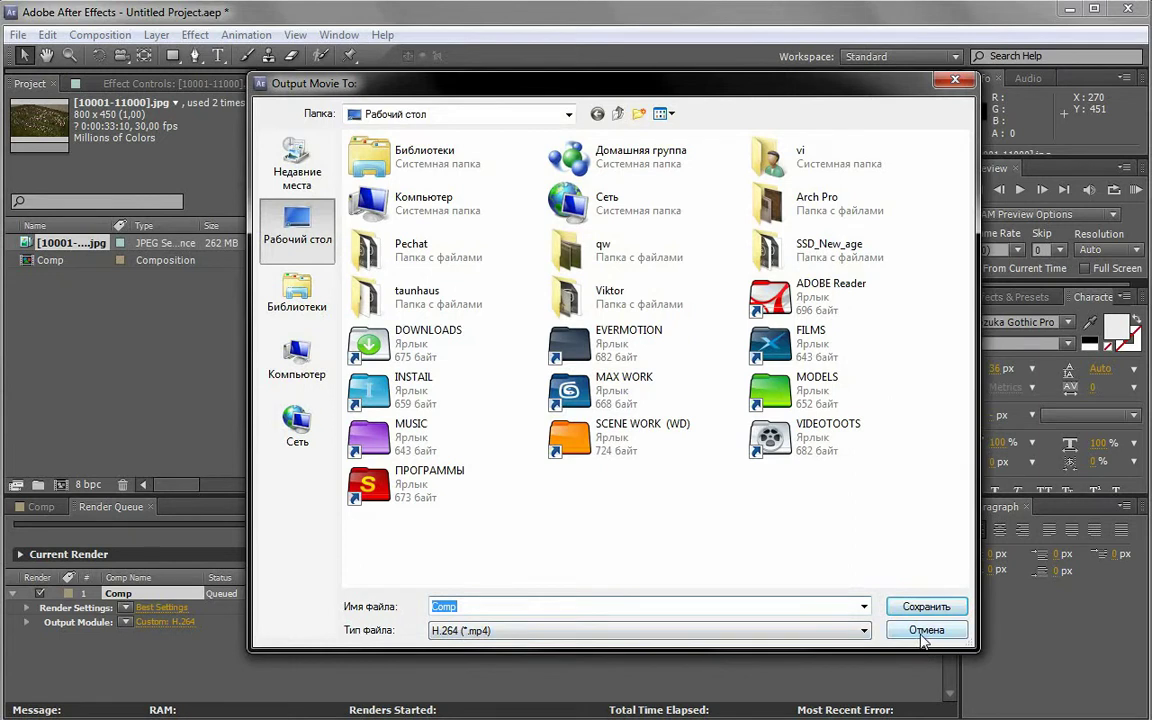
pyautogui.click(924, 631)
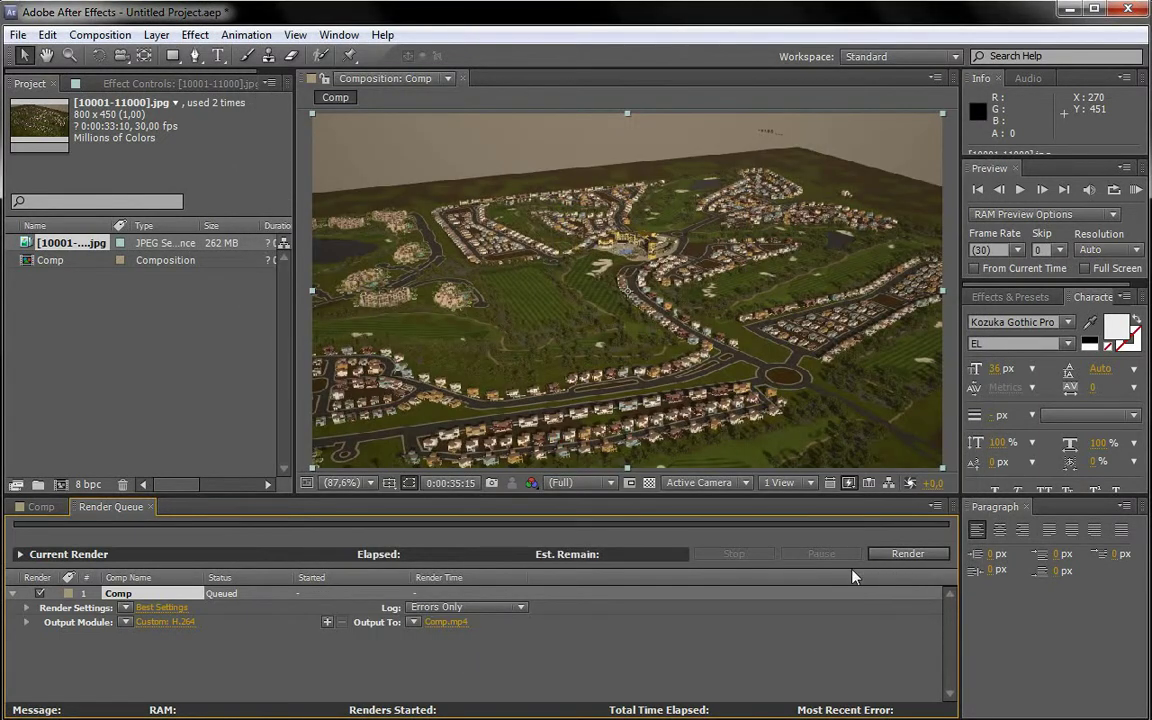
pyautogui.click(906, 558)
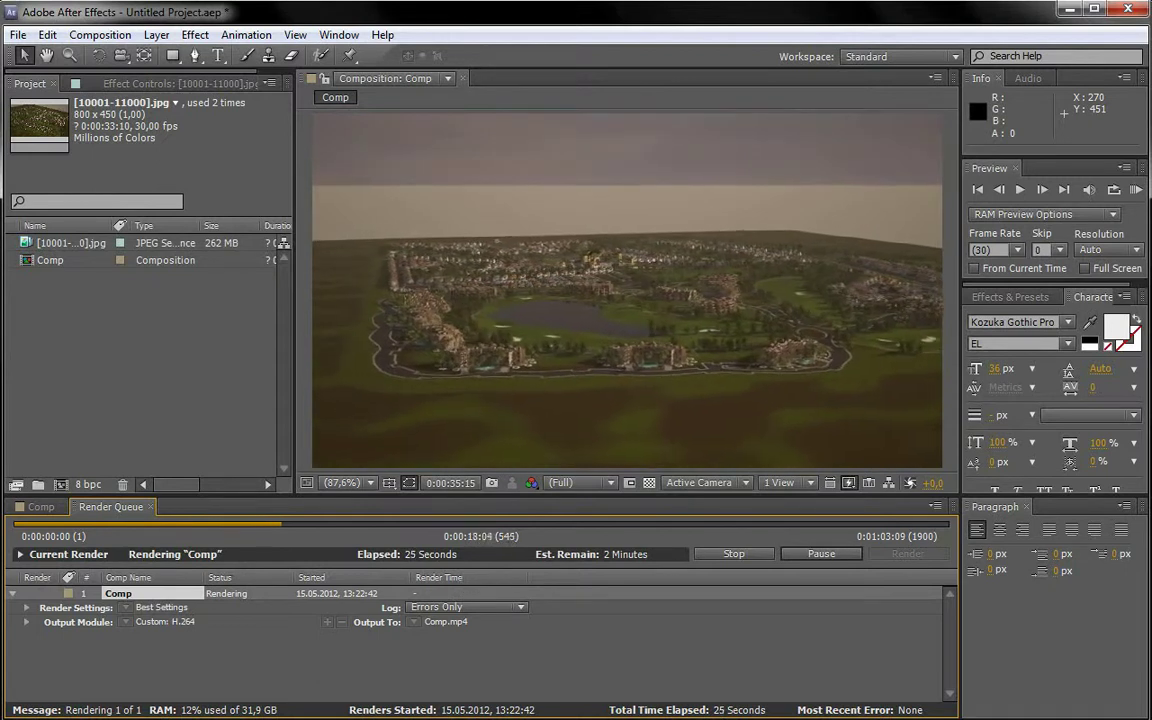
# - Switch to Windows Task Manager to examine the processor and memory load during the render, and minimize it when finished
pyautogui.hotkey('ctrl', 'shift', 'Escape')
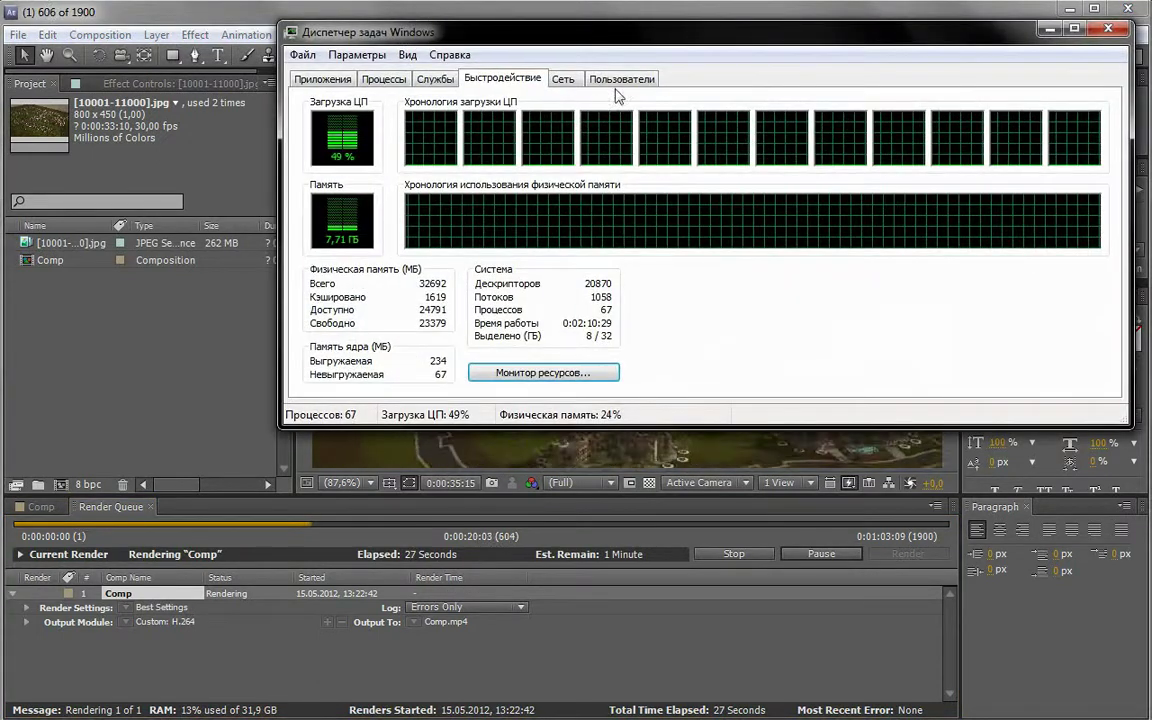
pyautogui.moveTo(684, 36); pyautogui.dragTo(586, 174)
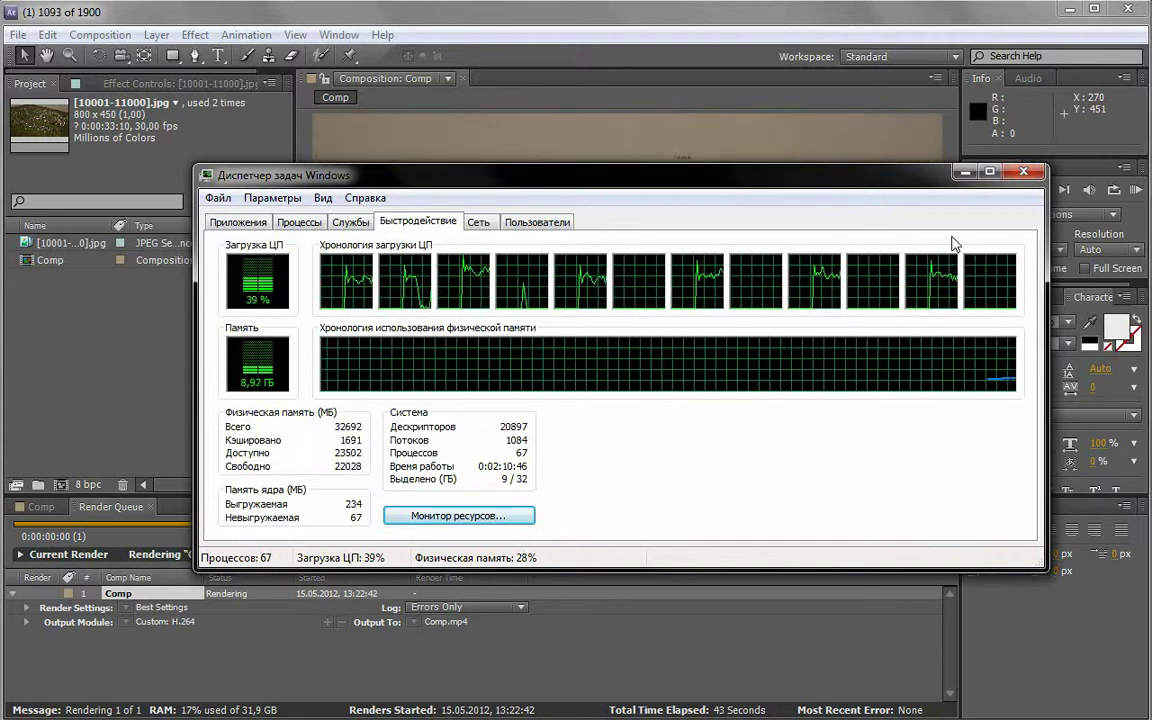
pyautogui.click(958, 177)
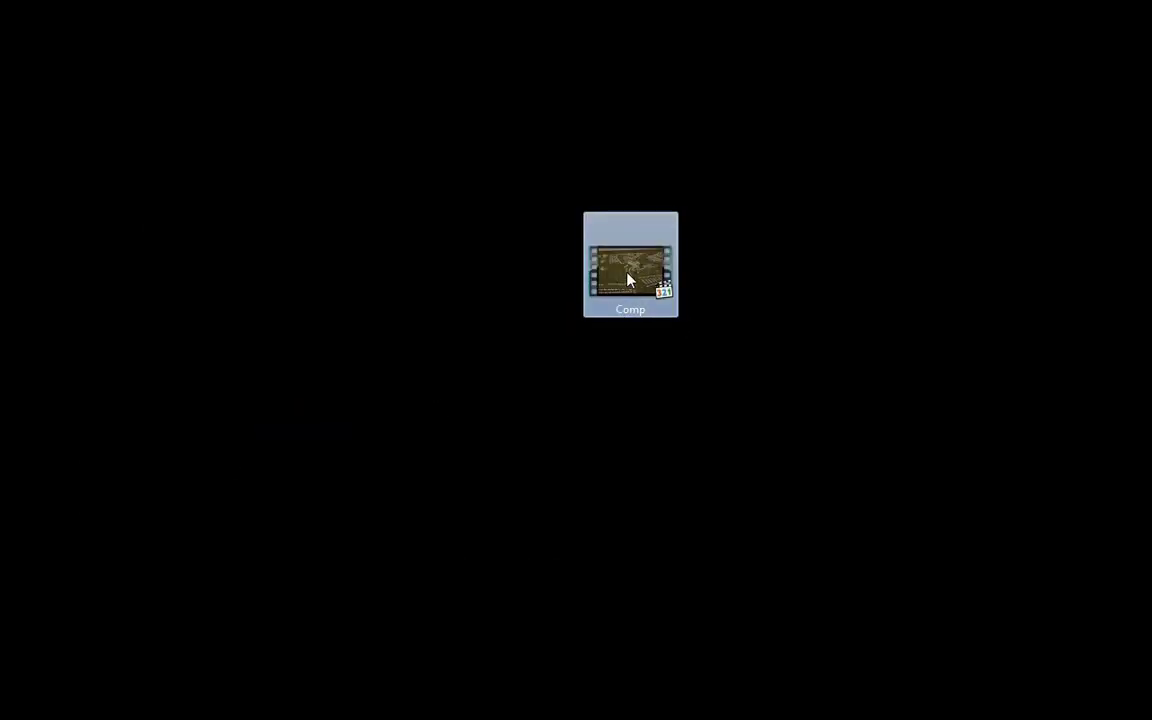
# - Play the rendered Comp video from the desktop in Media Player Classic and reposition the player window for viewing
pyautogui.doubleClick(627, 277)
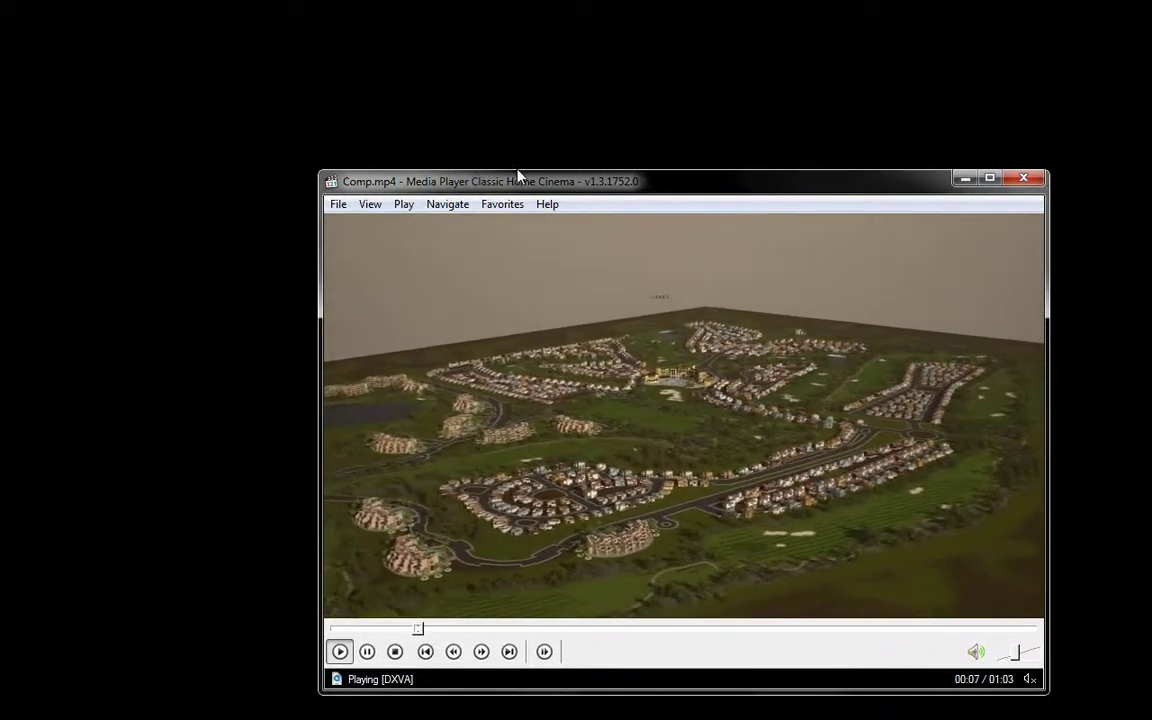
pyautogui.moveTo(547, 188); pyautogui.dragTo(420, 122)
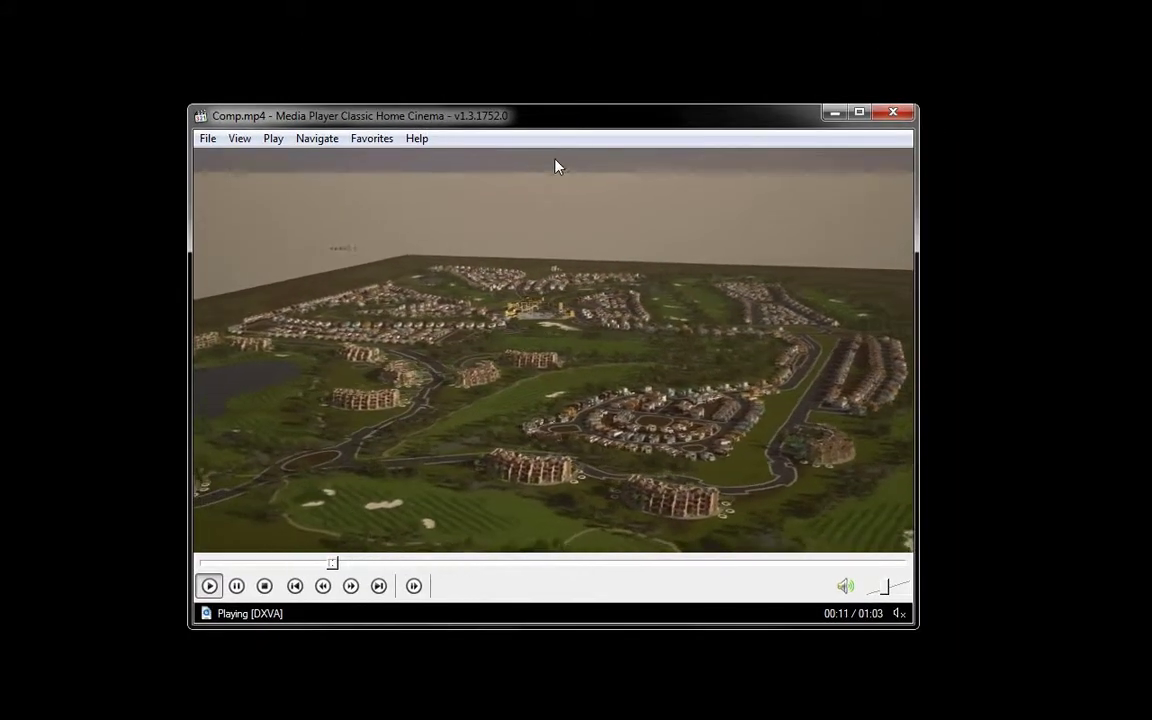